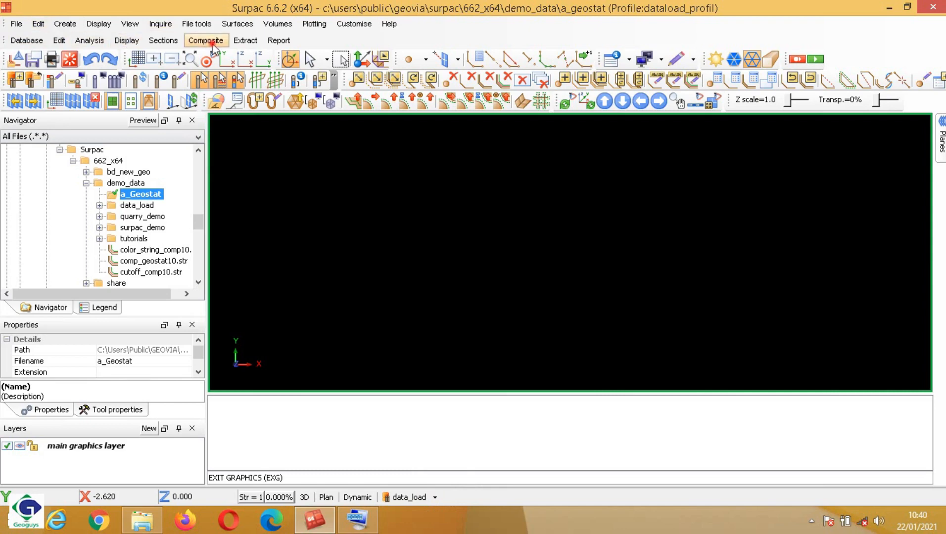
- Start a downhole composite with a_comp_geostat as the output string file and a composite length of 1.25
click(212, 43)
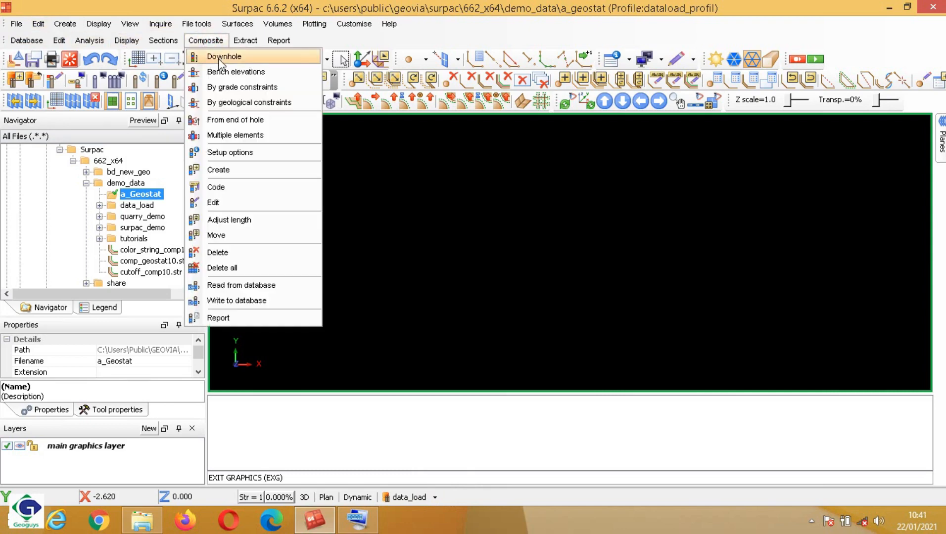
click(221, 58)
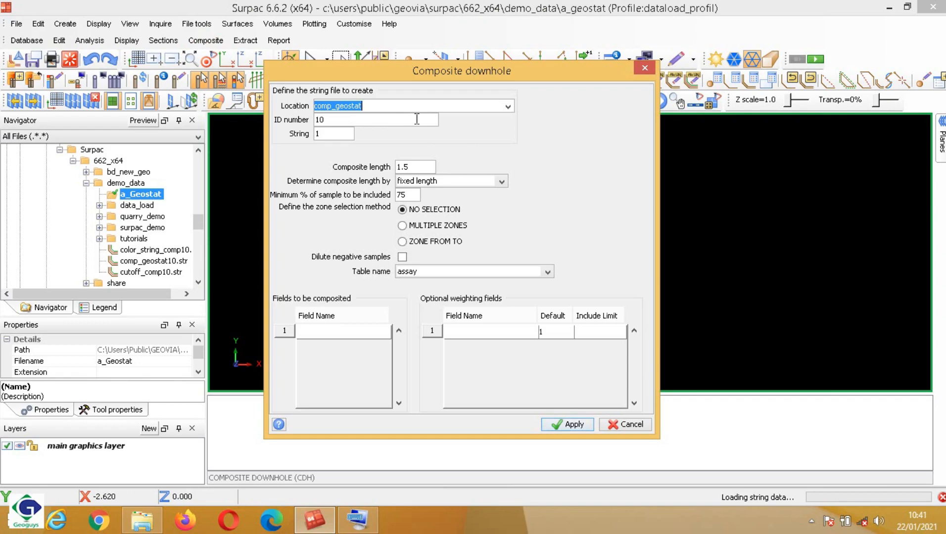
click(316, 107)
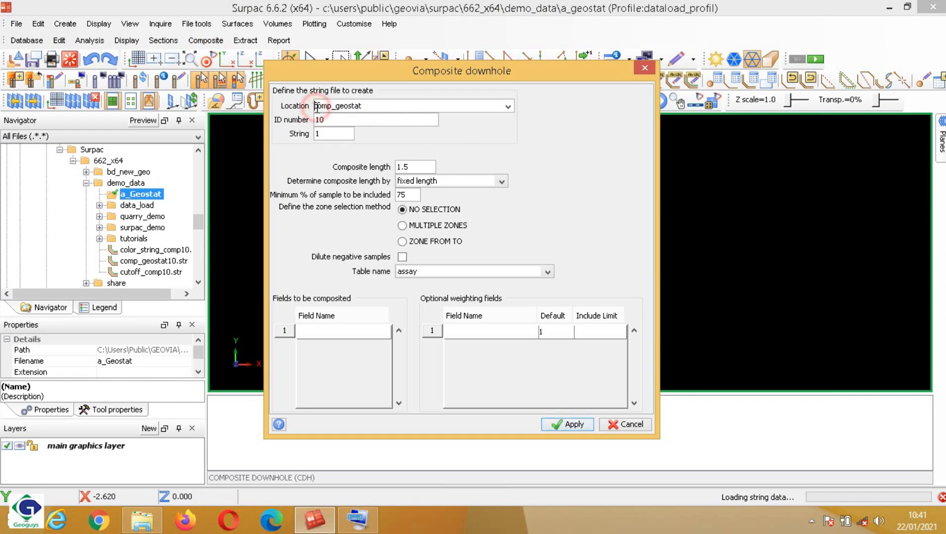
text(z)
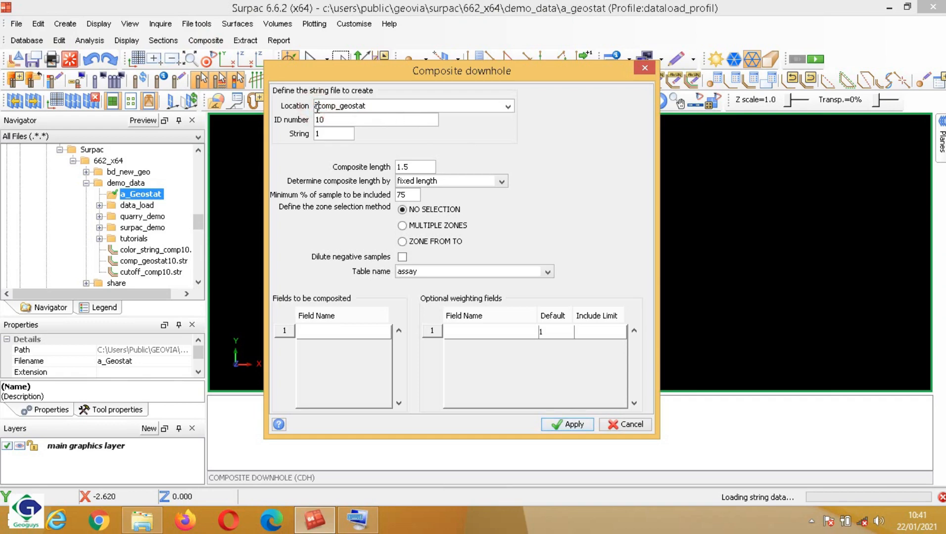
text(_)
double_click(413, 167)
click(411, 167)
key(BackSpace)
text(25)
- Choose the ni field of the assay table for compositing and run it without query constraints
click(547, 271)
click(411, 284)
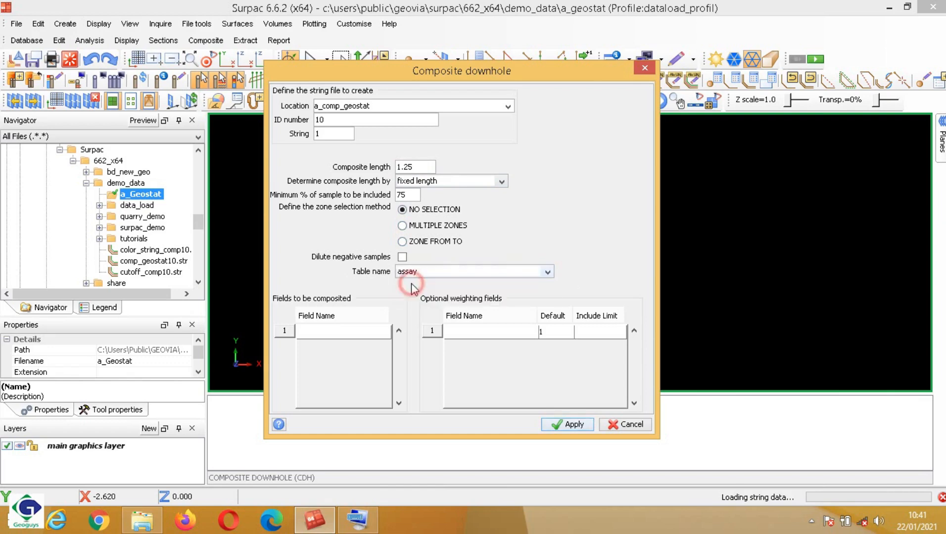
click(359, 331)
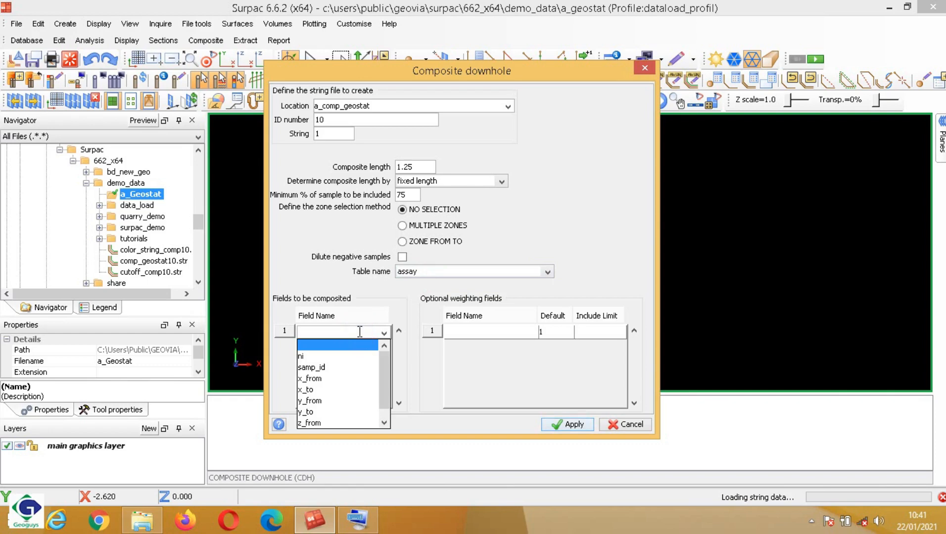
click(324, 356)
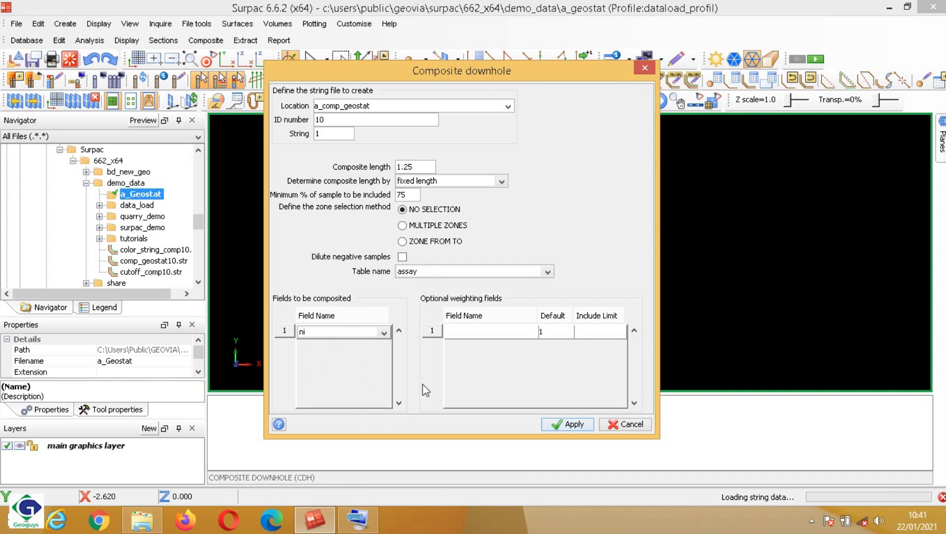
click(573, 424)
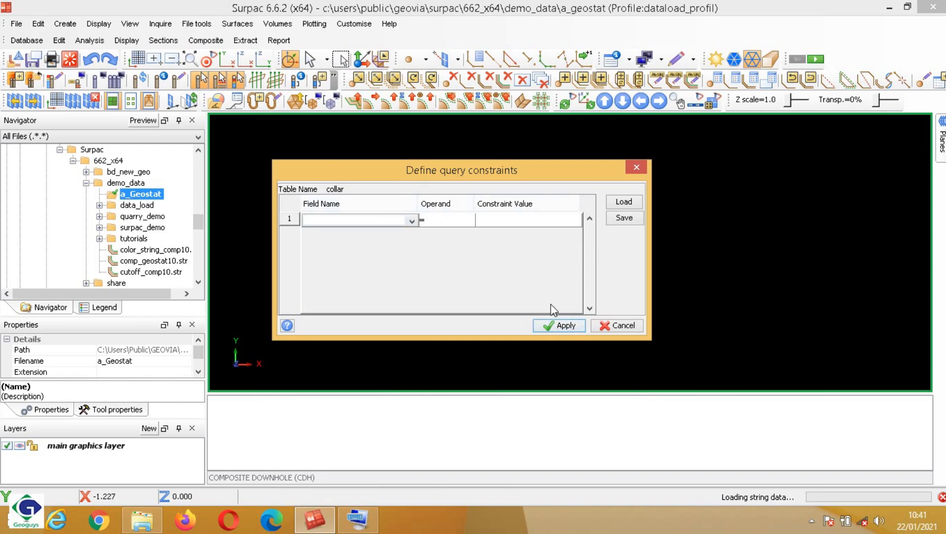
click(558, 328)
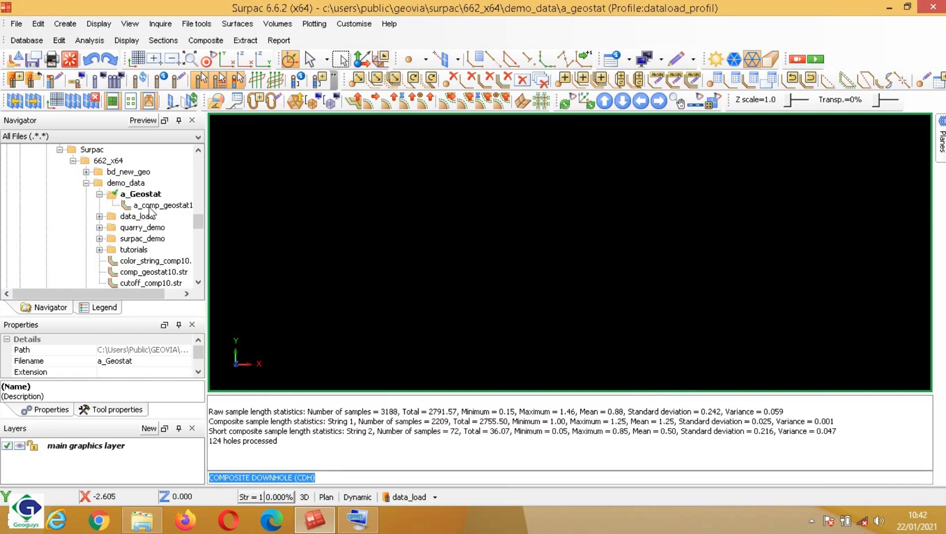
- Load the a_comp_geostat10.str composite string file into graphics and tilt it for a 3D view
click(149, 207)
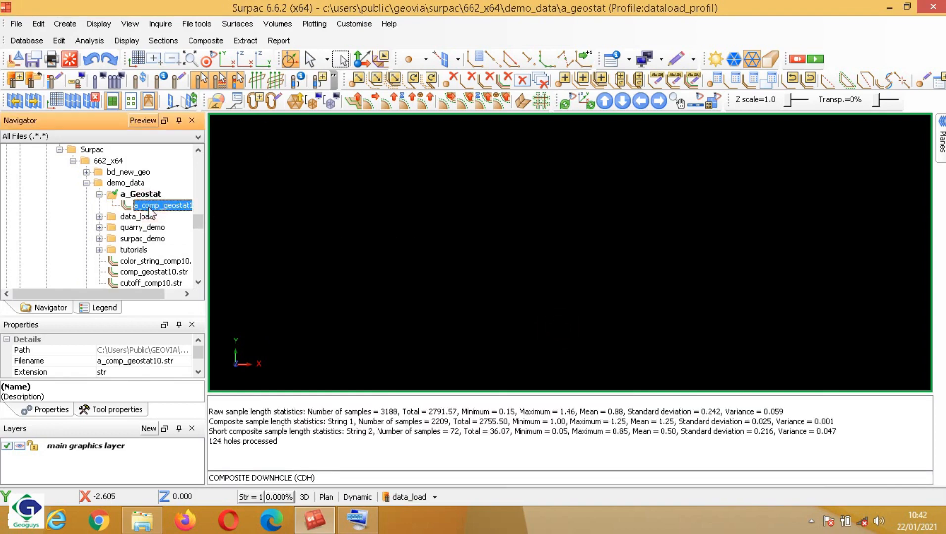
click(149, 207)
mouse_move(149, 207)
mouse_down()
mouse_move(318, 237)
mouse_move(429, 225)
mouse_move(455, 277)
mouse_move(428, 267)
mouse_move(477, 240)
mouse_move(442, 276)
mouse_move(479, 258)
mouse_move(497, 271)
mouse_up()
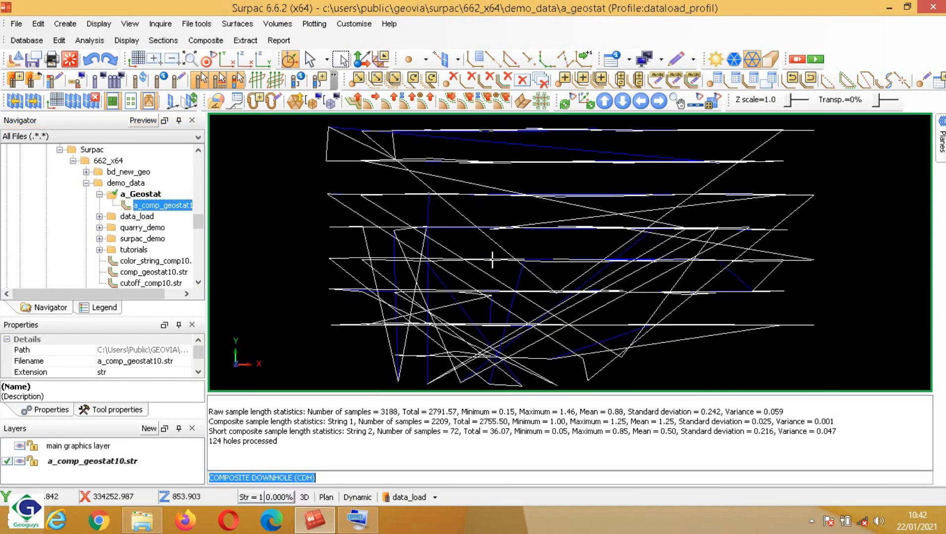
click(714, 319)
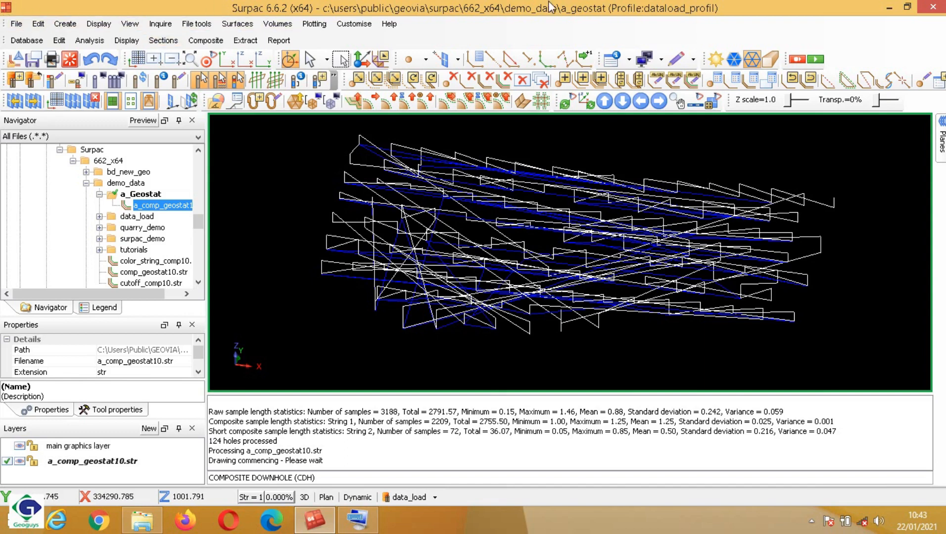
- Start String maths and choose a_comp_geostat10.str as the file to process
click(193, 24)
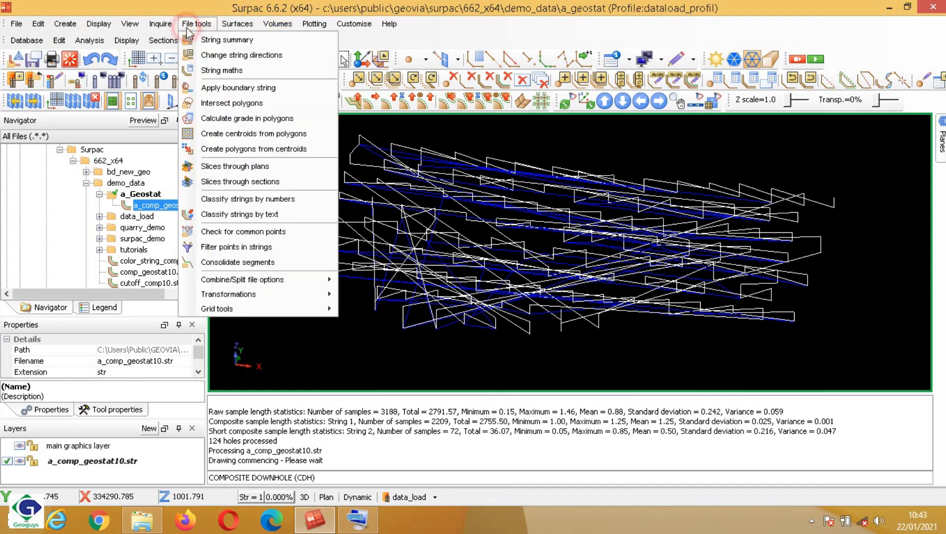
click(222, 70)
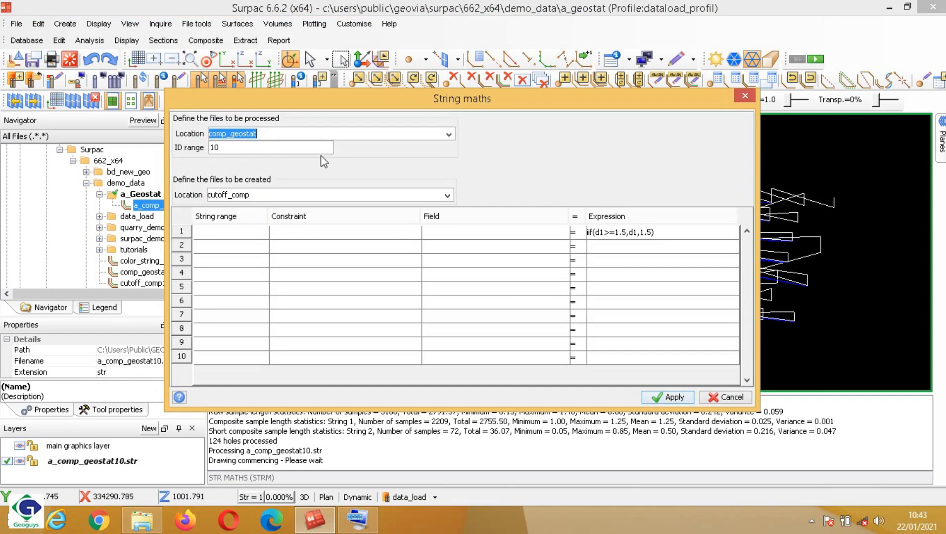
click(449, 134)
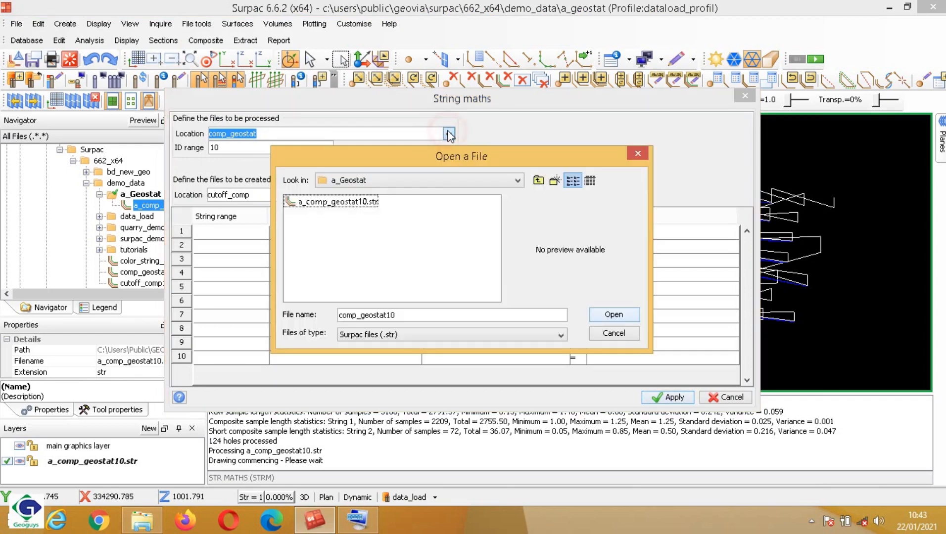
click(353, 205)
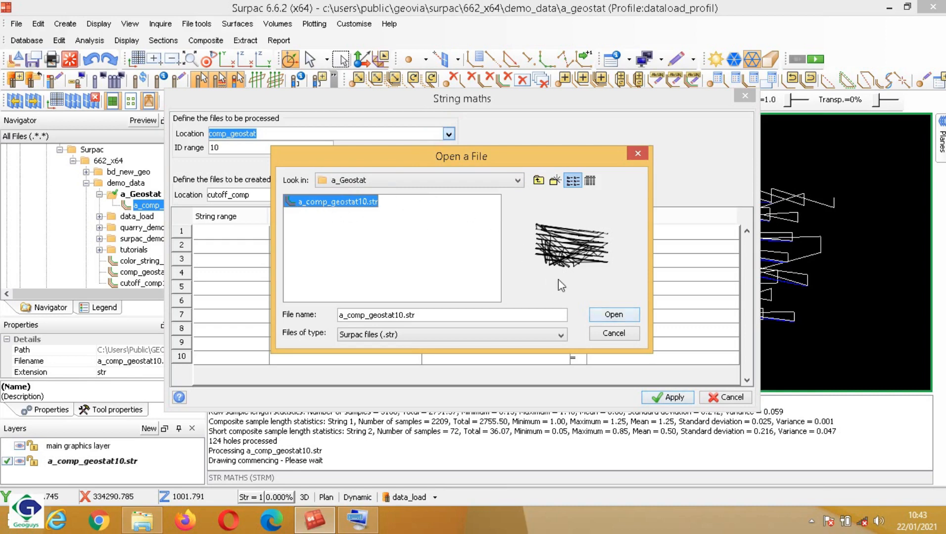
click(614, 315)
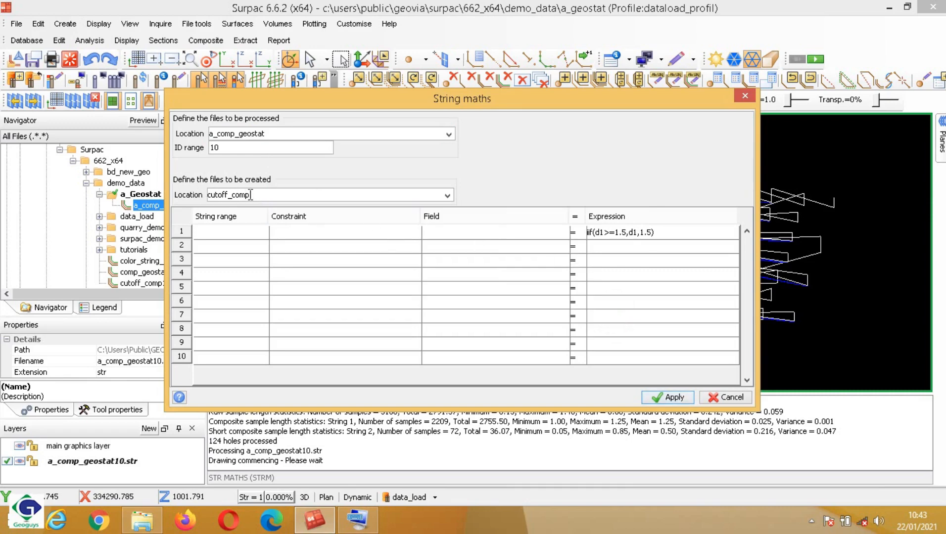
- Name the String maths output file ten_coup_geoguys
double_click(267, 196)
key(BackSpace)
text(ten)
text(_coup)
text(-)
text(eoguys)
- Set d1 as the field to calculate in the first String maths row
click(552, 236)
click(561, 235)
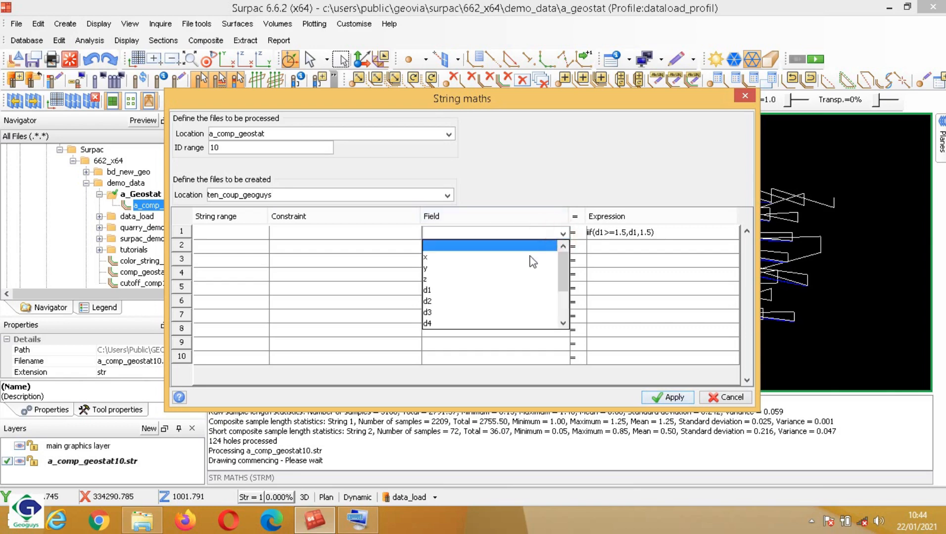
click(495, 291)
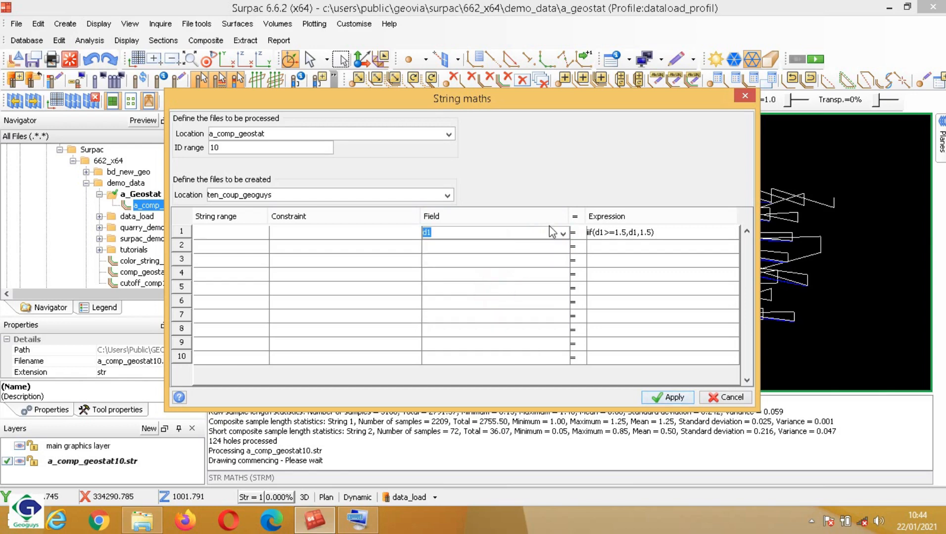
- Change the comparison threshold in the first row's iif expression to d1>=1.25 and run the String maths
click(613, 231)
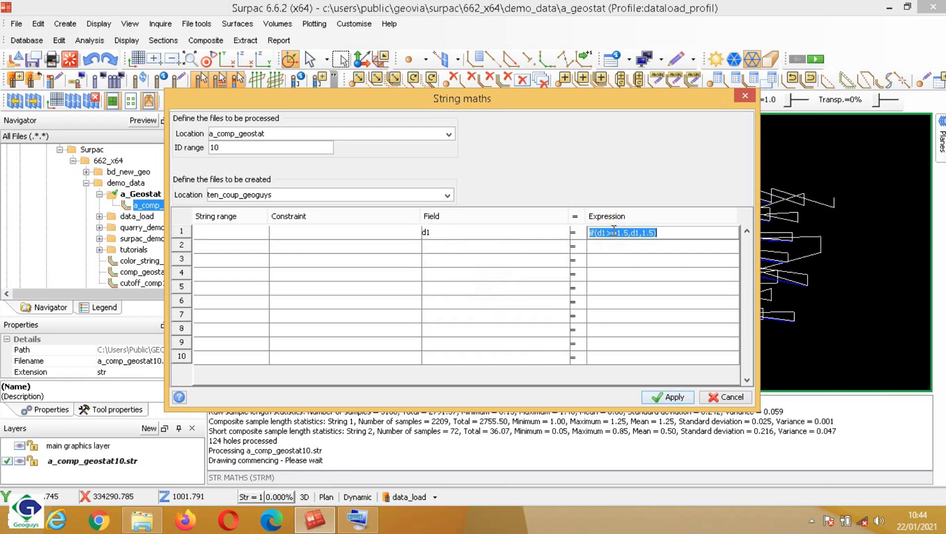
click(593, 234)
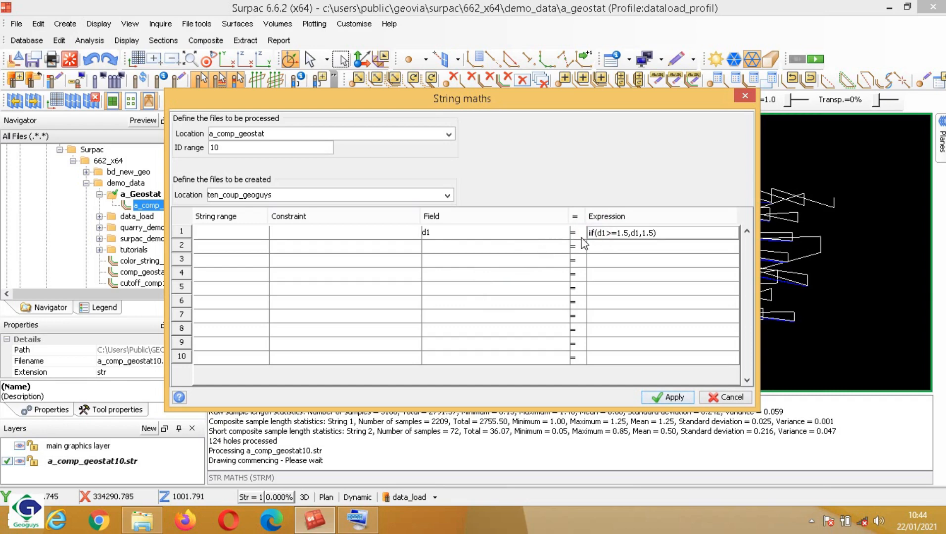
click(593, 233)
click(601, 235)
click(606, 235)
click(612, 233)
click(618, 233)
click(627, 233)
key(BackSpace)
text(25)
click(642, 233)
click(657, 233)
drag(633, 235, 619, 237)
mouse_move(643, 233)
mouse_down()
mouse_move(653, 233)
mouse_move(636, 232)
mouse_up()
click(643, 232)
click(668, 237)
click(665, 396)
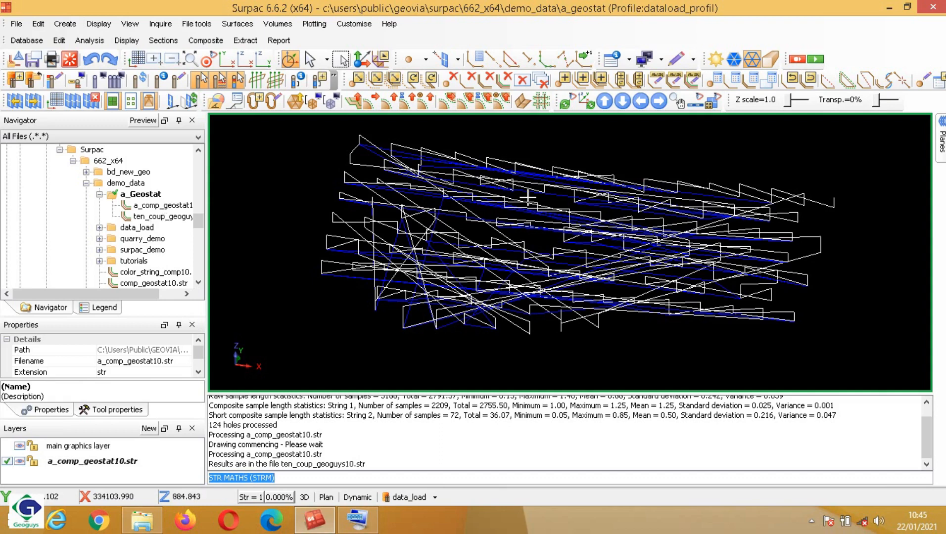
- Clear the graphics, load ten_coup_geoguys10.str and tilt it for a 3D view
click(70, 59)
click(153, 218)
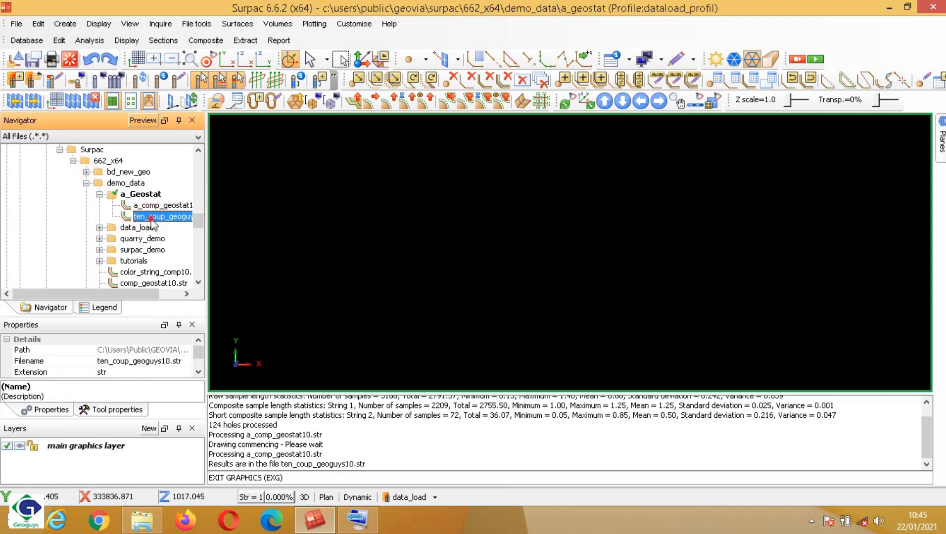
drag(151, 221, 307, 218)
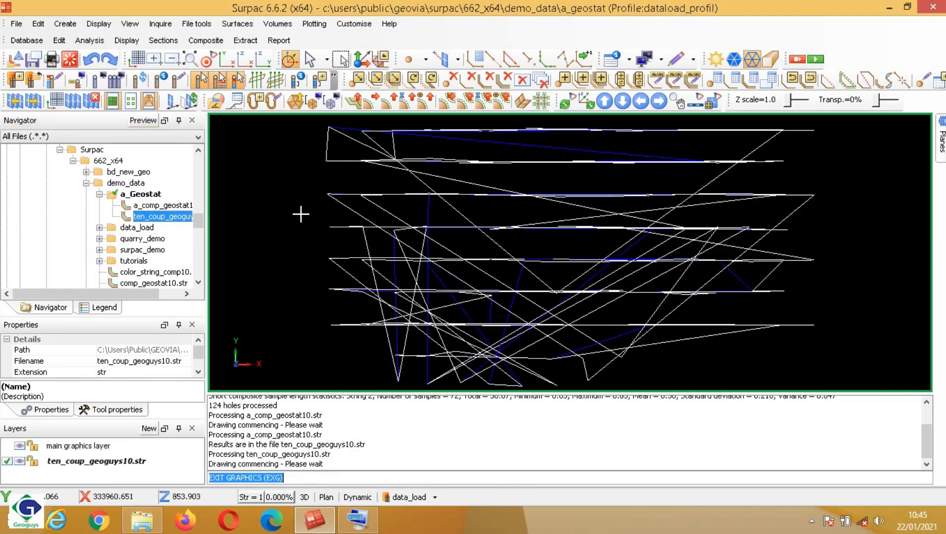
mouse_move(556, 271)
mouse_down()
mouse_move(551, 235)
mouse_move(549, 251)
mouse_move(560, 258)
mouse_move(530, 241)
mouse_move(540, 237)
mouse_move(542, 256)
mouse_move(559, 257)
mouse_move(543, 254)
mouse_move(551, 252)
mouse_up()
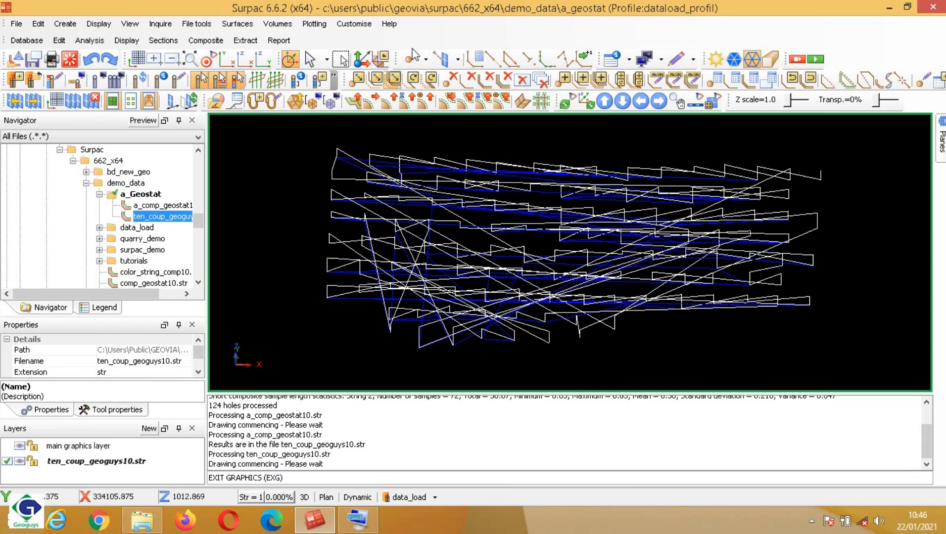
- Show the Display and hide toolbar
right_click(473, 24)
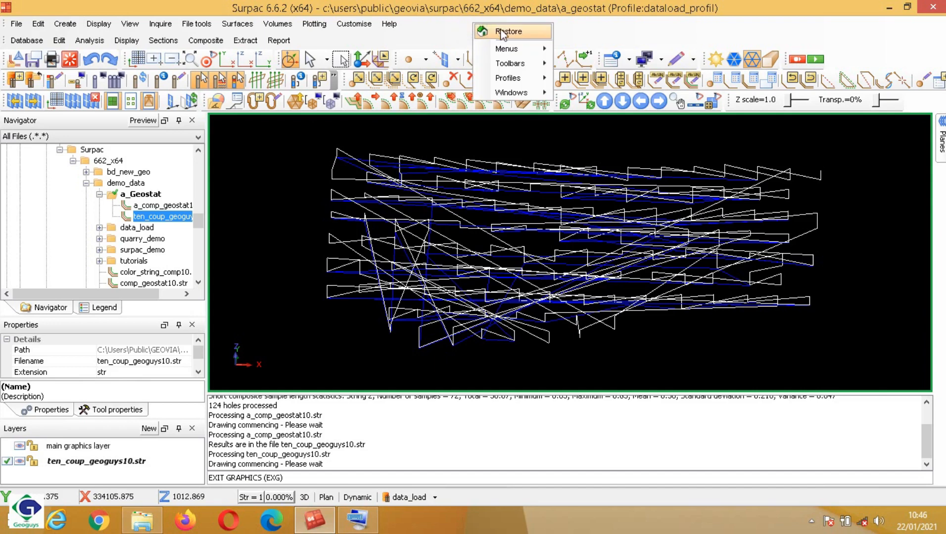
mouse_move(513, 65)
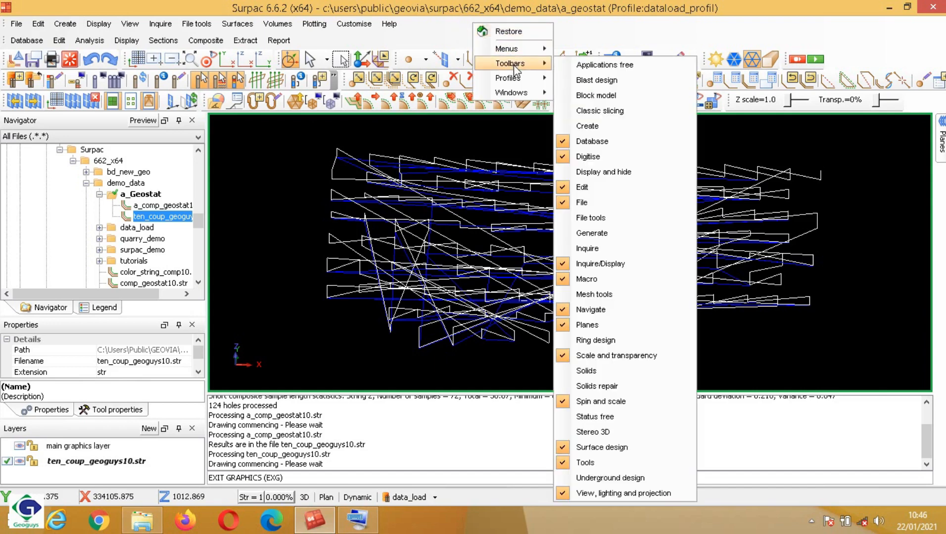
click(612, 172)
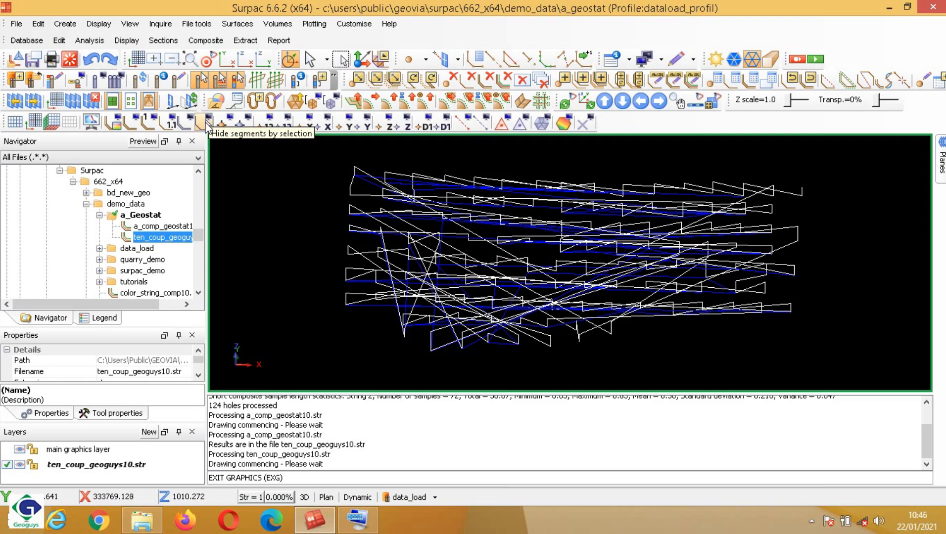
- Hide both the white and the blue string segments from the graphics by selection
click(206, 125)
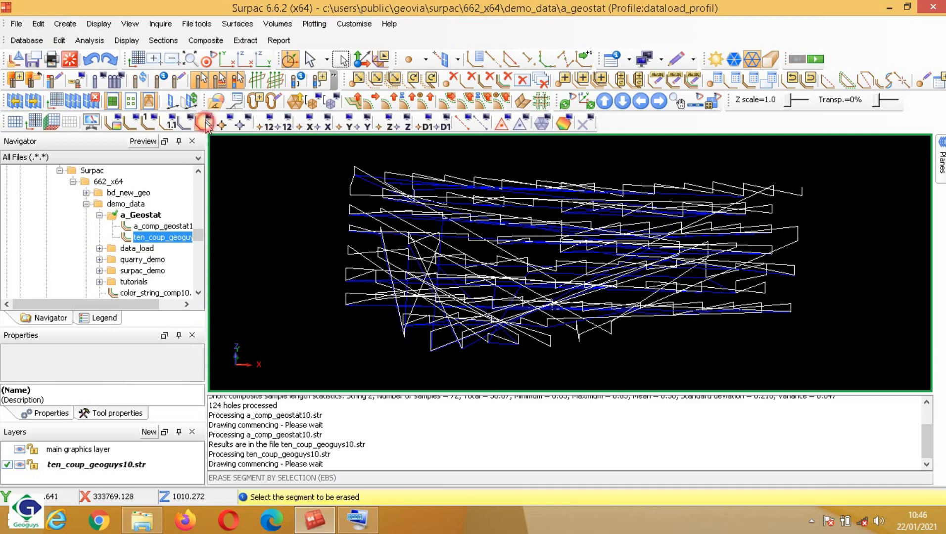
click(351, 188)
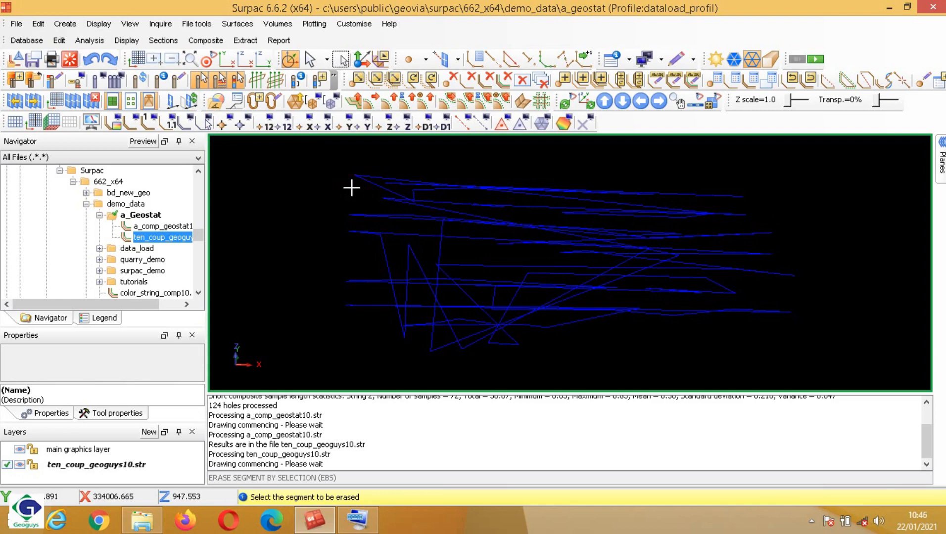
click(371, 182)
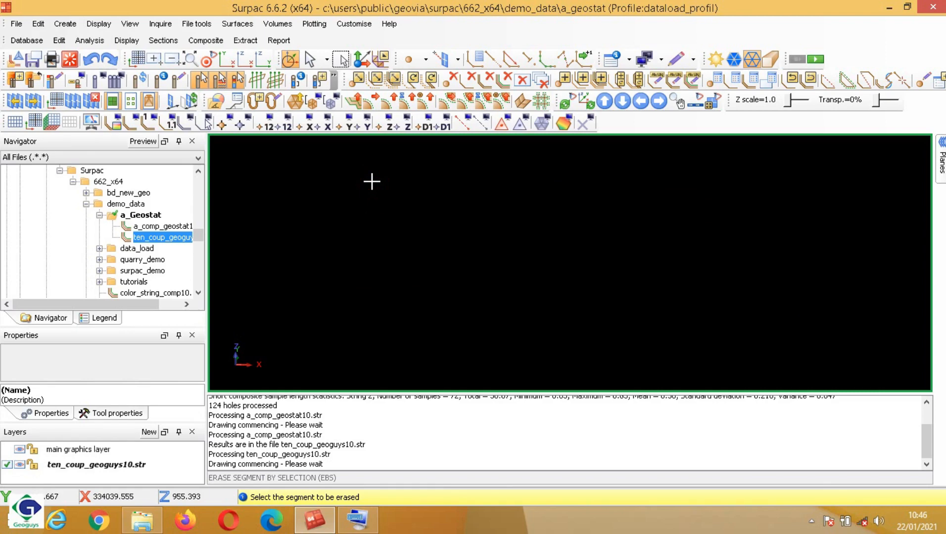
- Draw markers at all points of the ten_coup_geoguys10.str layer, using d1 as the description field
click(224, 125)
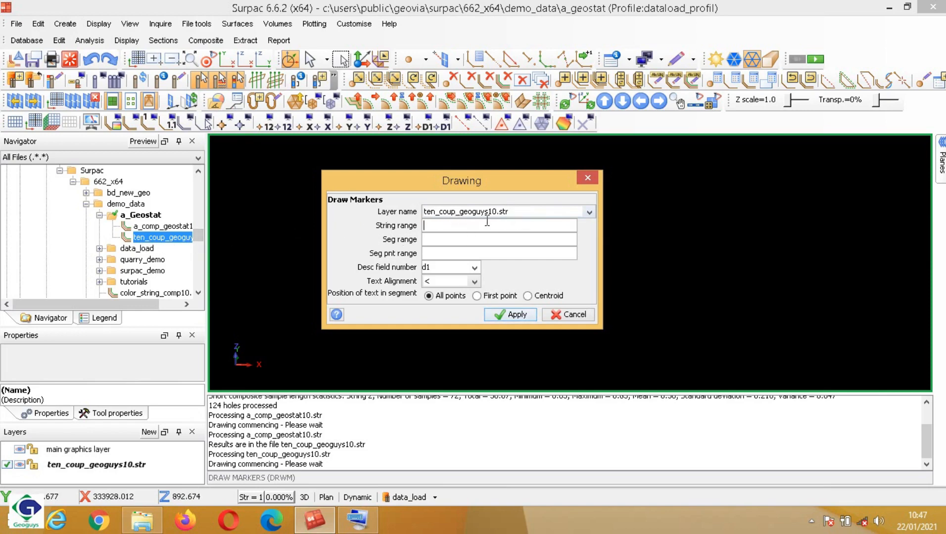
click(474, 269)
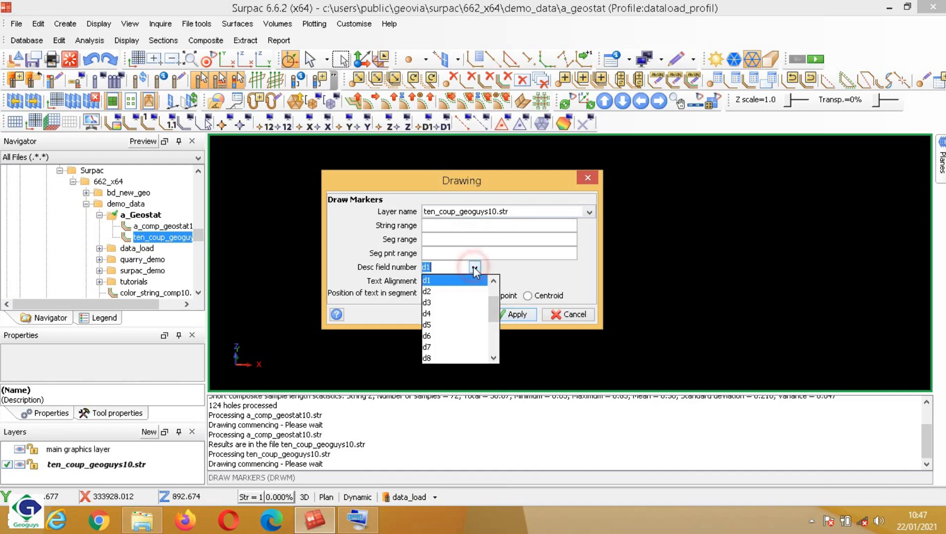
click(427, 273)
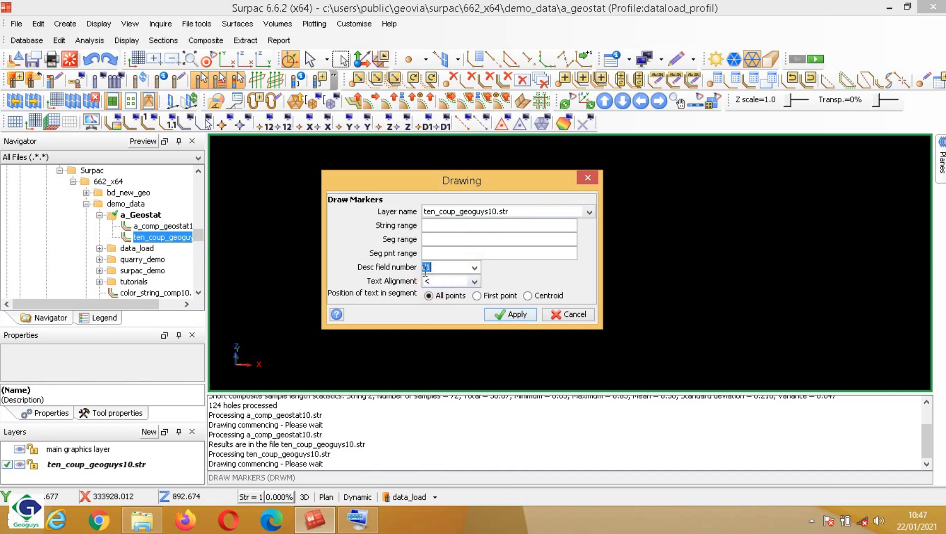
click(512, 319)
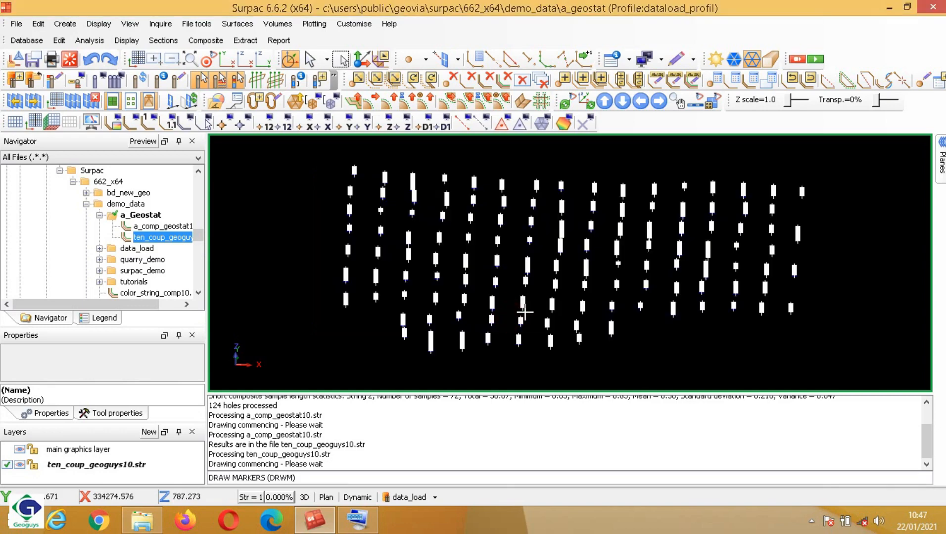
- Examine the point markers along the drillholes of ten_coup_geoguys10.str up close and from another 3D angle
scroll(581, 270, up, 2)
scroll(581, 267, up, 3)
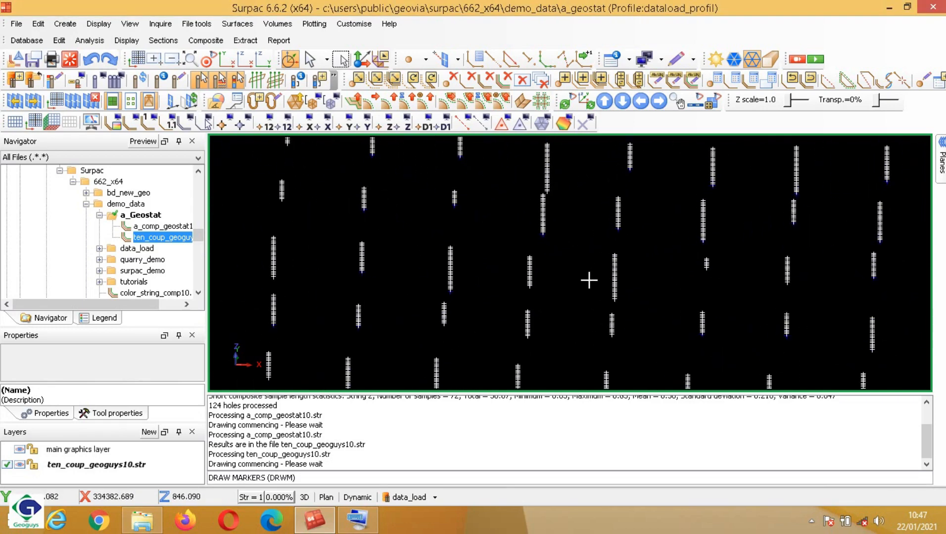
scroll(588, 223, up, 3)
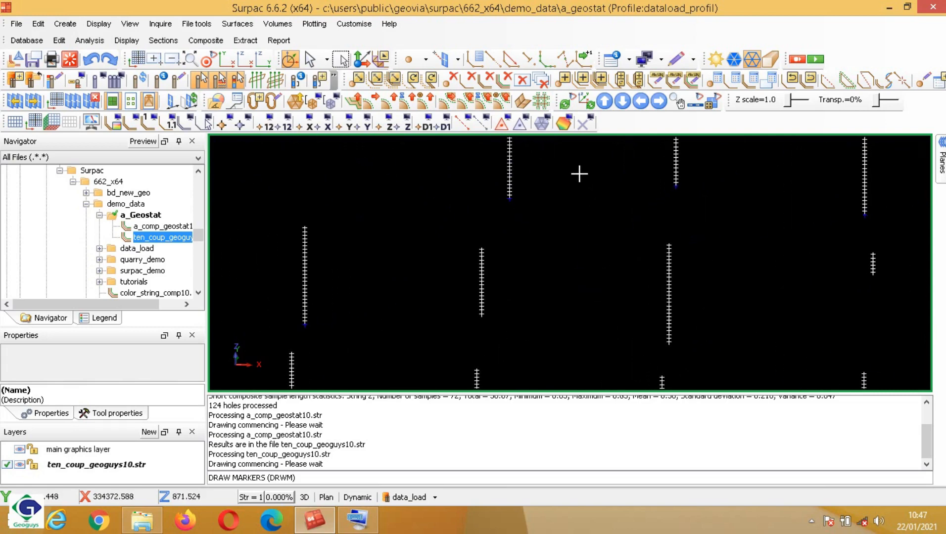
scroll(542, 285, up, 3)
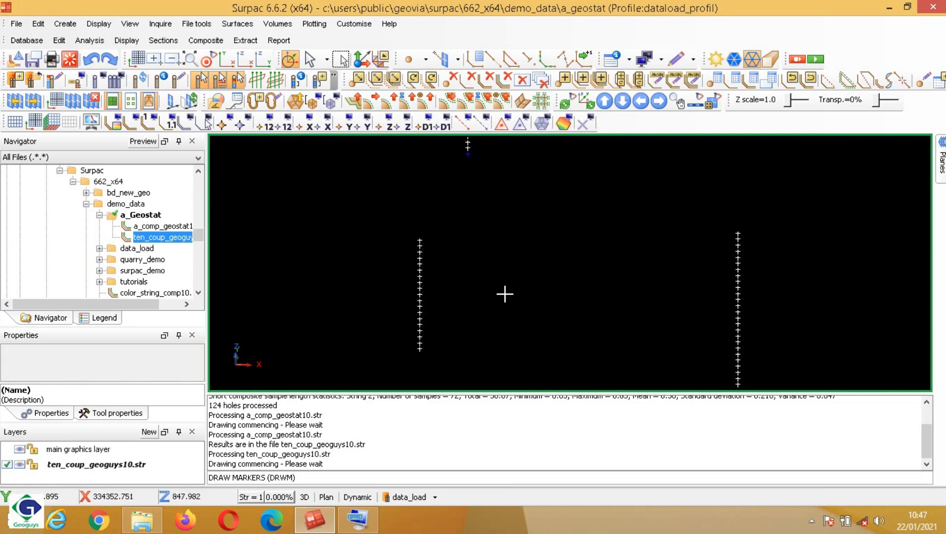
scroll(819, 351, down, 2)
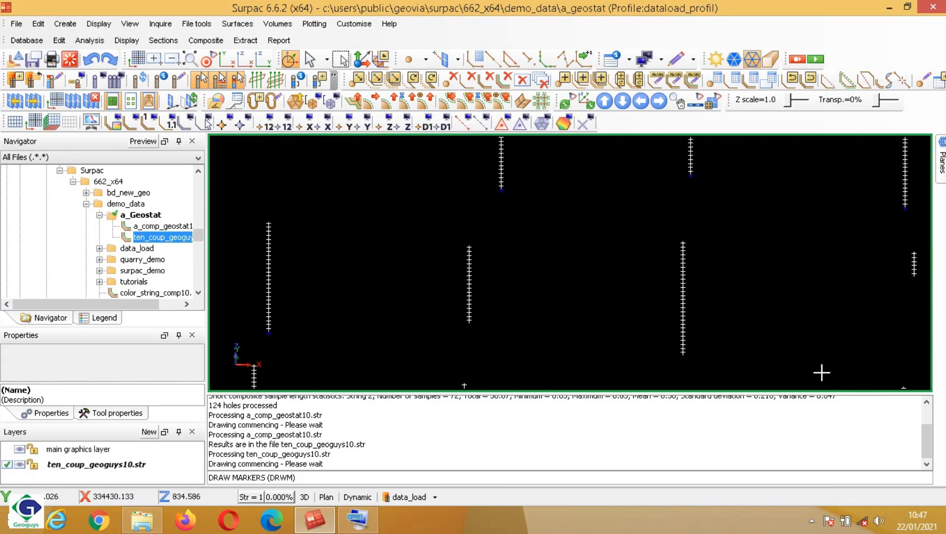
scroll(720, 347, down, 2)
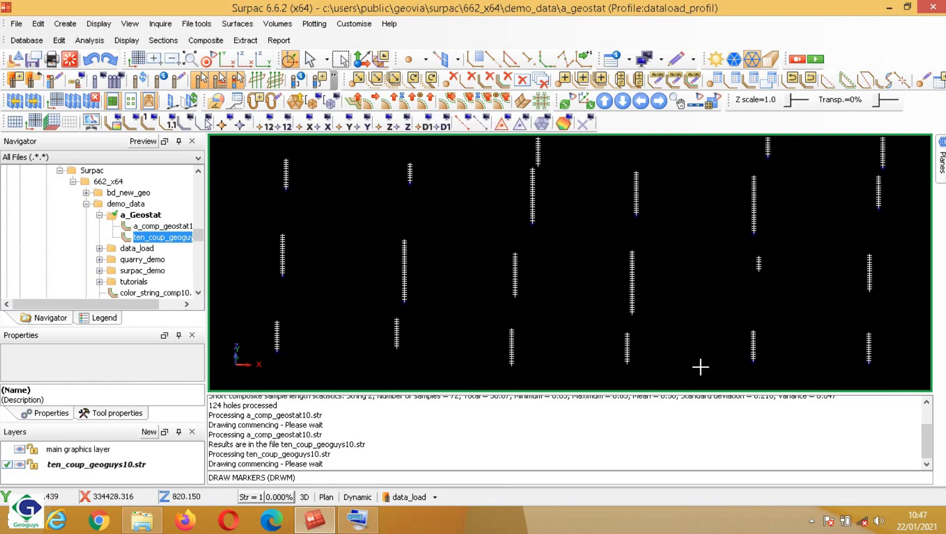
drag(623, 233, 575, 376)
mouse_move(613, 308)
mouse_down()
mouse_move(566, 308)
mouse_move(522, 288)
mouse_move(466, 313)
mouse_move(490, 298)
mouse_move(487, 284)
mouse_move(463, 304)
mouse_up()
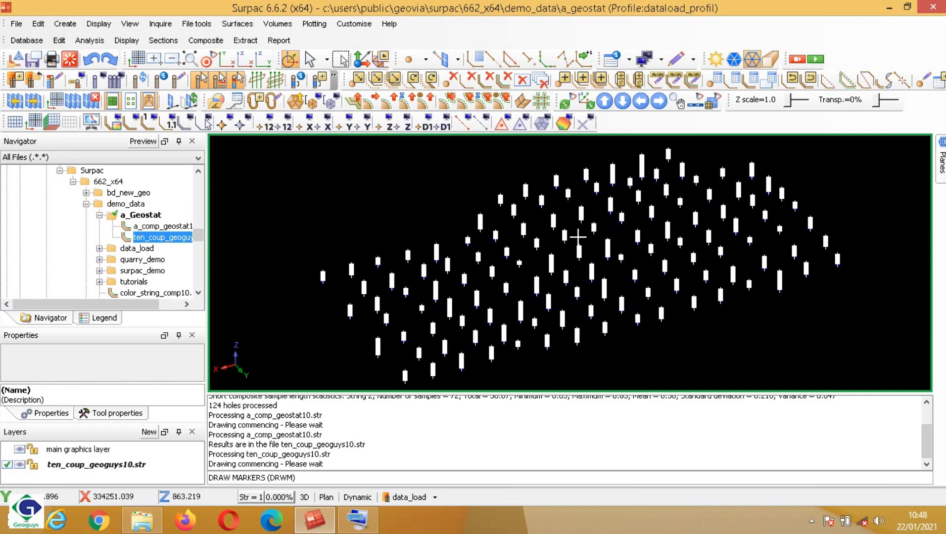
- Draw the d1 point attribute values at all points of the ten_coup_geoguys10.str layer
click(424, 124)
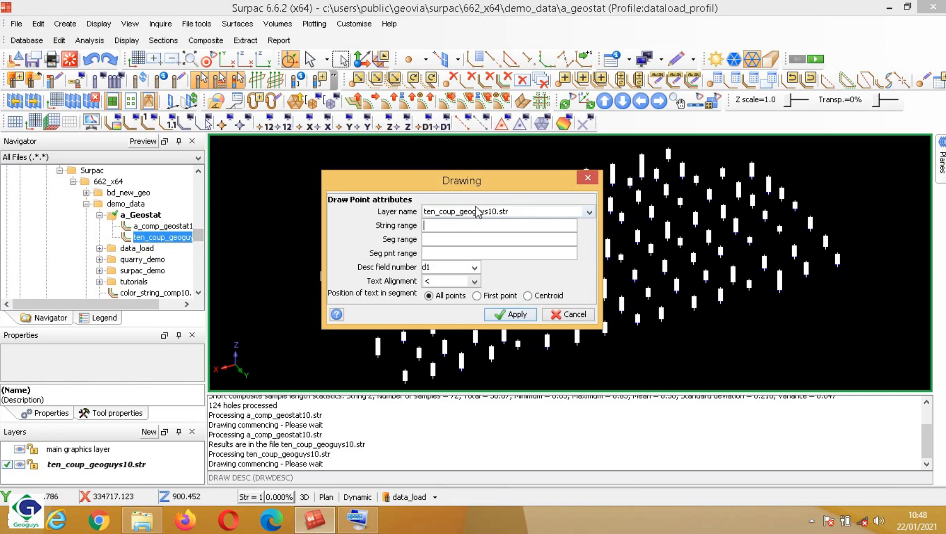
click(427, 269)
text(d1)
double_click(444, 267)
click(513, 315)
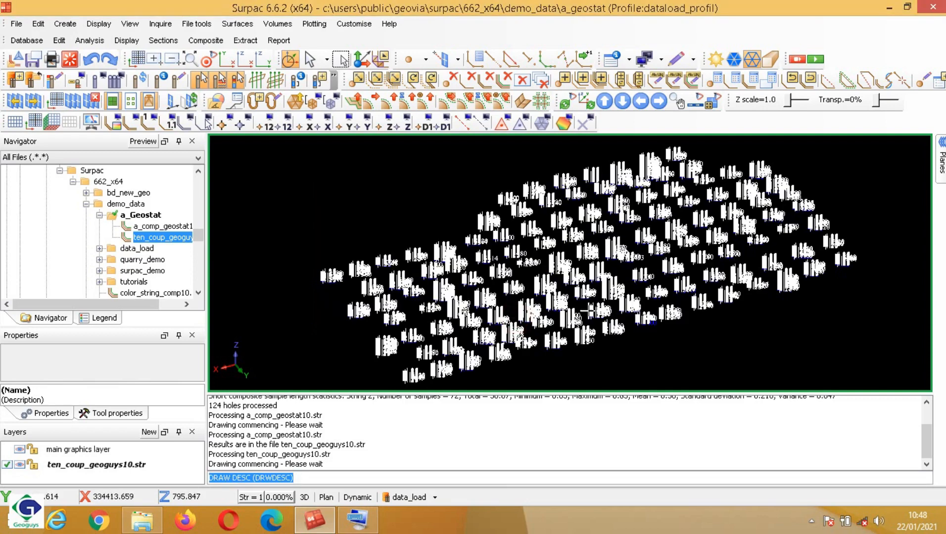
- Inspect the d1 grade values labelled down several drillholes to check how the cutoff was applied
scroll(595, 320, up, 5)
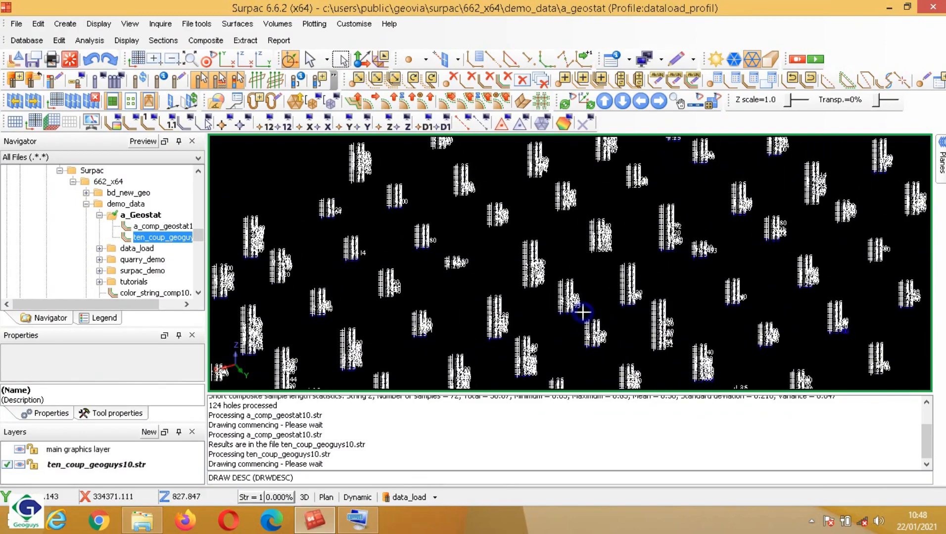
scroll(582, 312, up, 3)
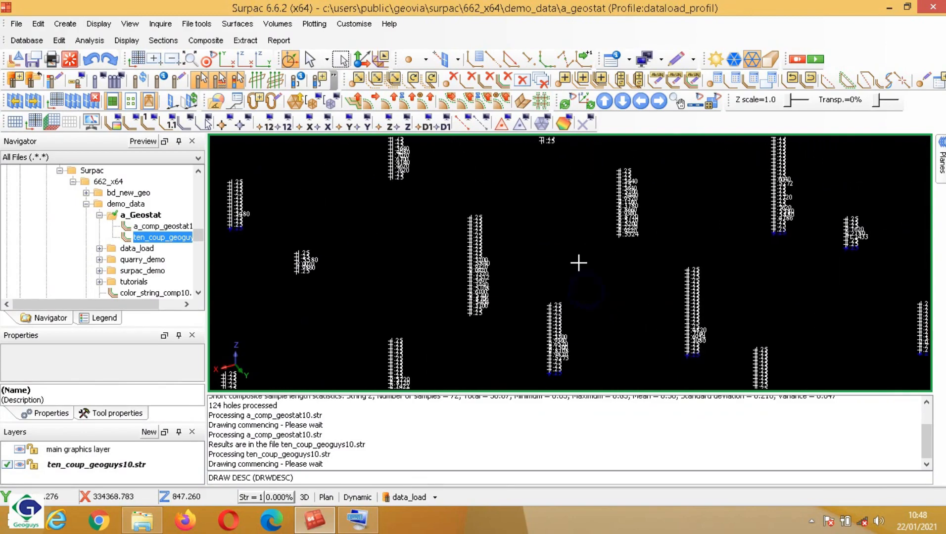
scroll(585, 291, up, 3)
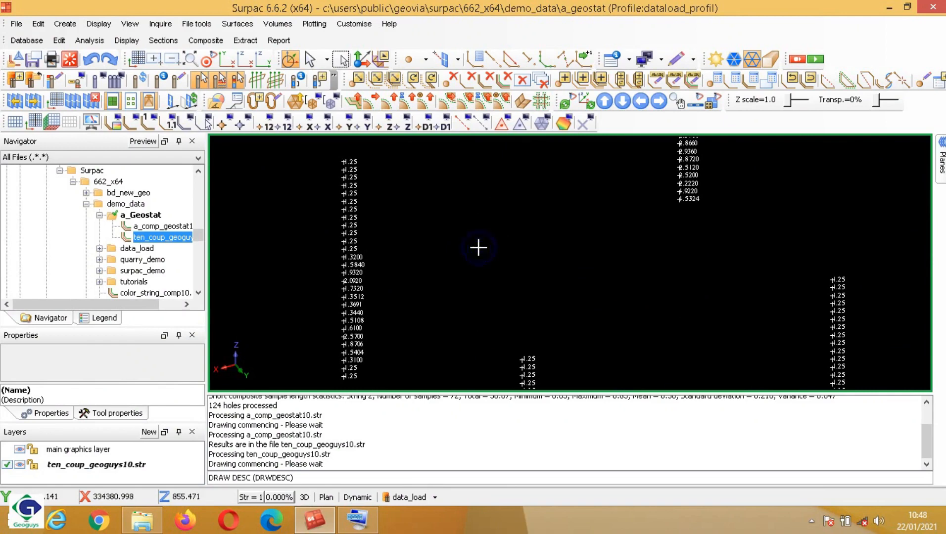
scroll(476, 244, up, 1)
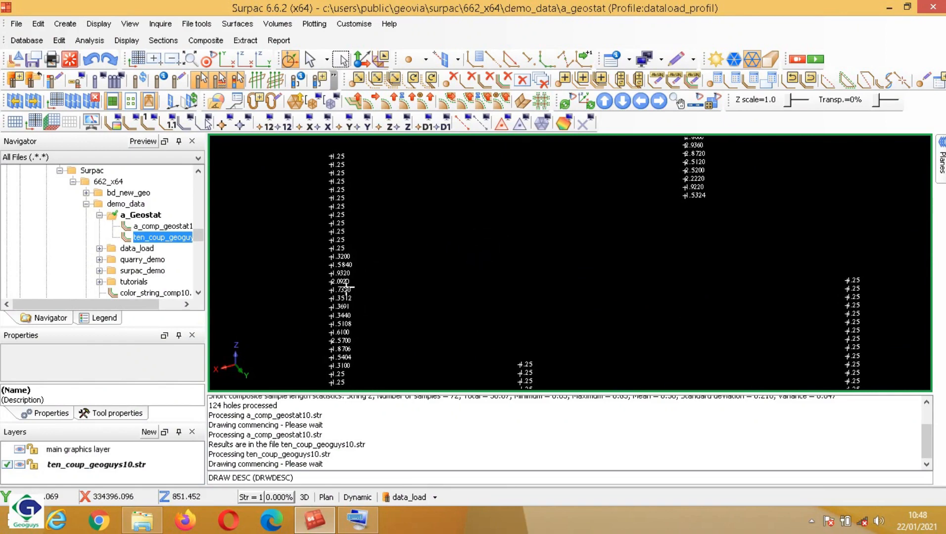
scroll(341, 270, up, 1)
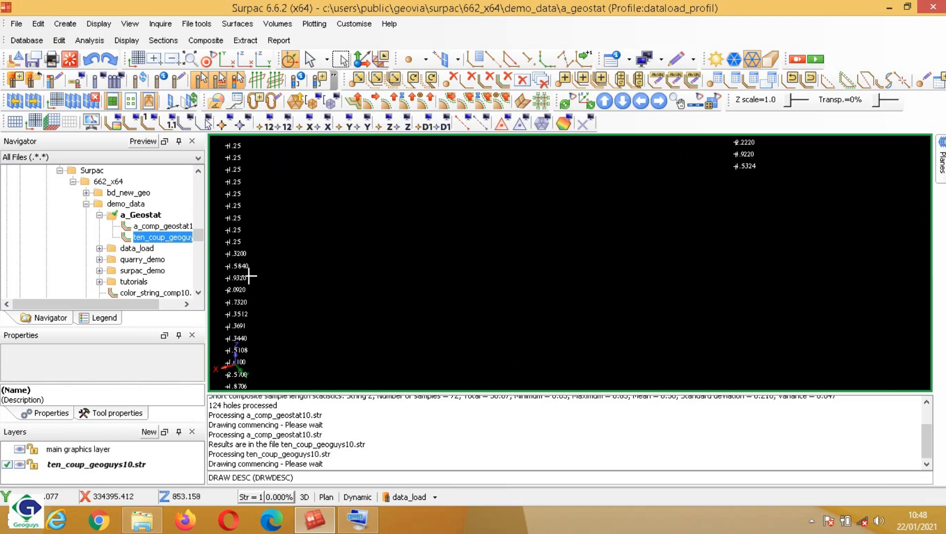
scroll(495, 237, down, 4)
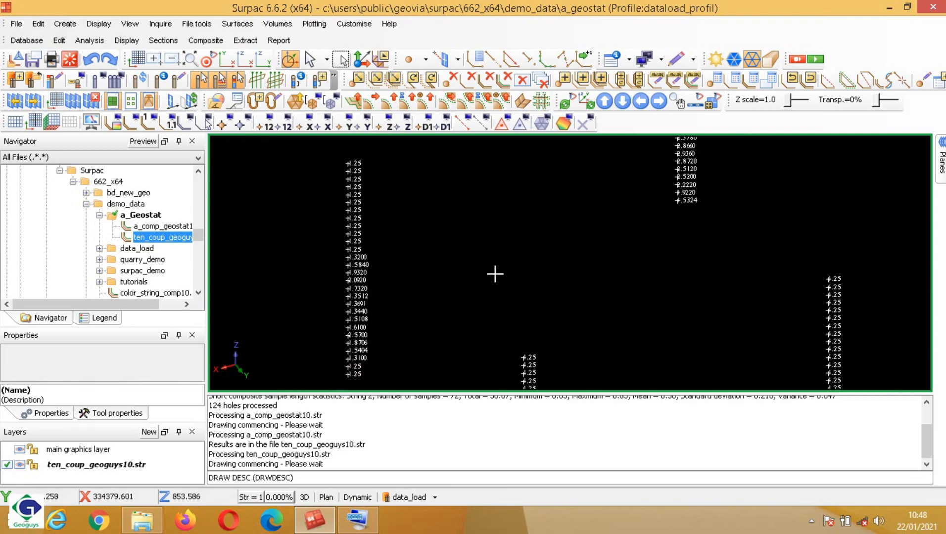
scroll(502, 366, down, 3)
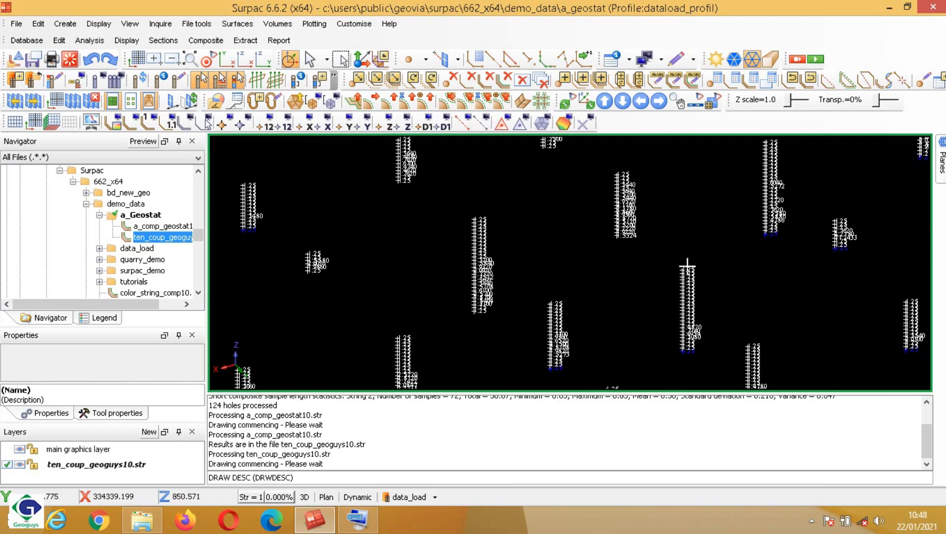
scroll(691, 282, up, 5)
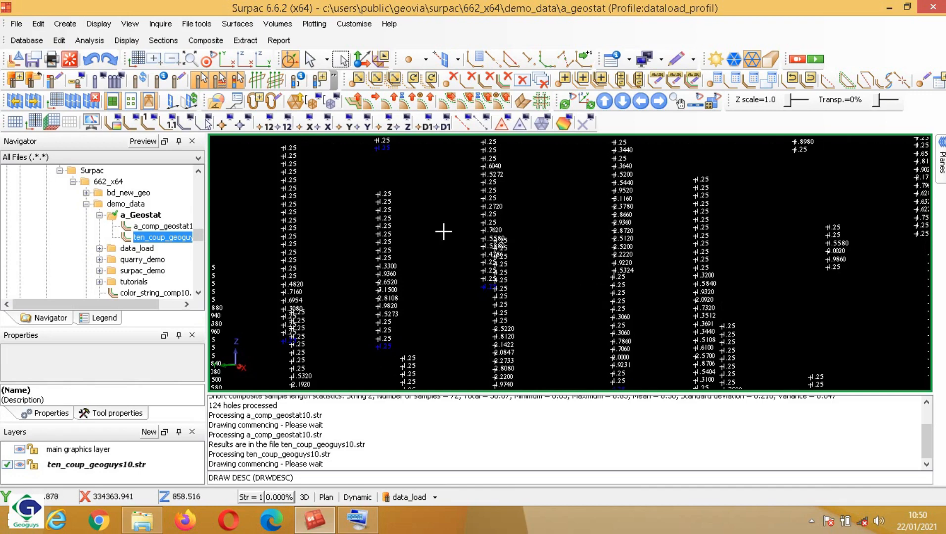
- Start classifying strings by numbers with ten_coup_geoguys10.str as the input file
click(196, 24)
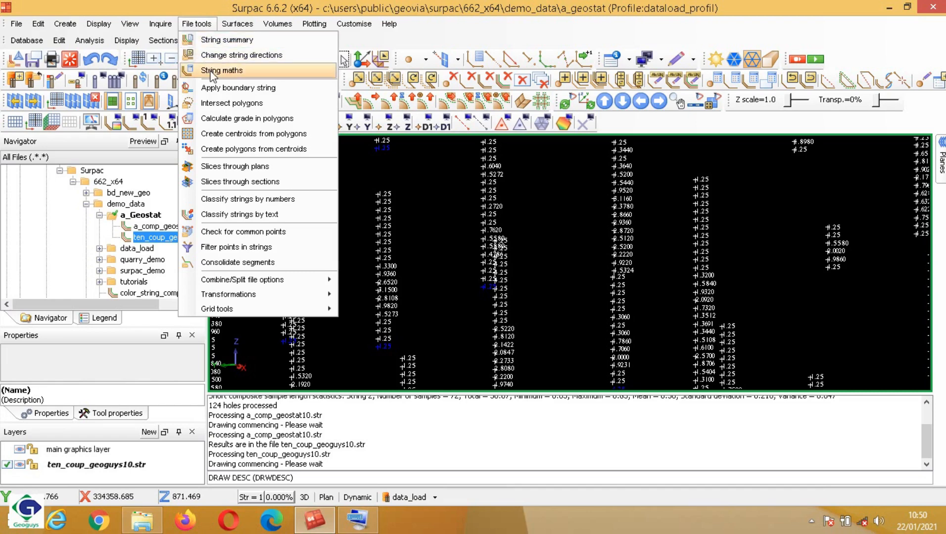
click(236, 199)
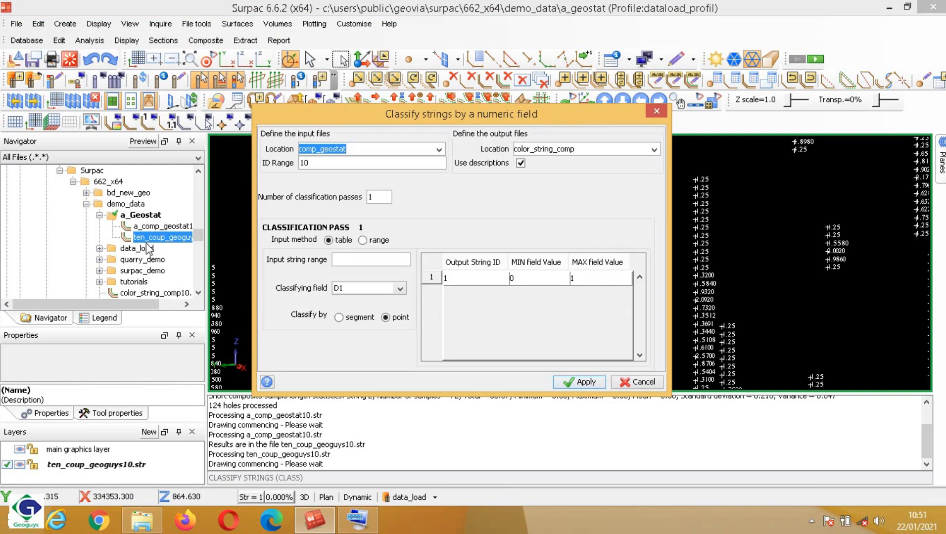
click(438, 149)
click(361, 214)
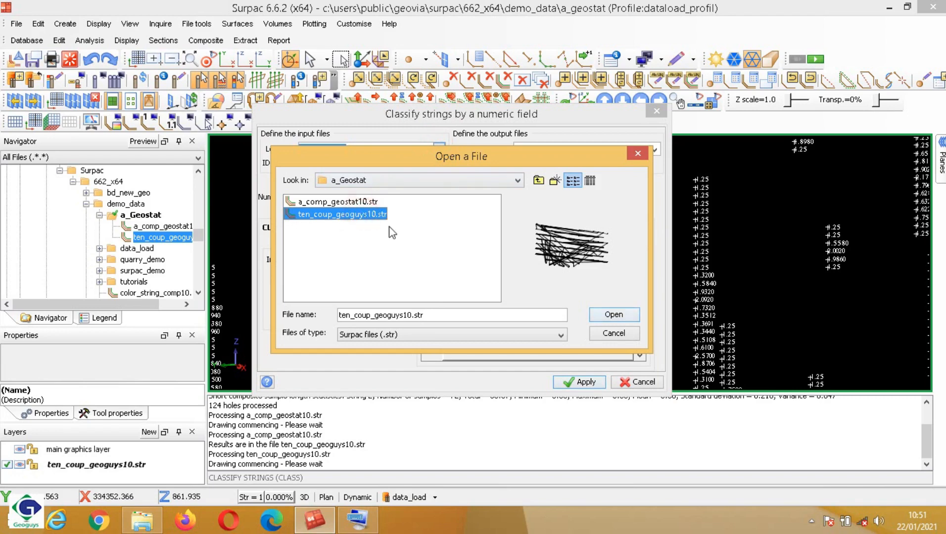
click(607, 320)
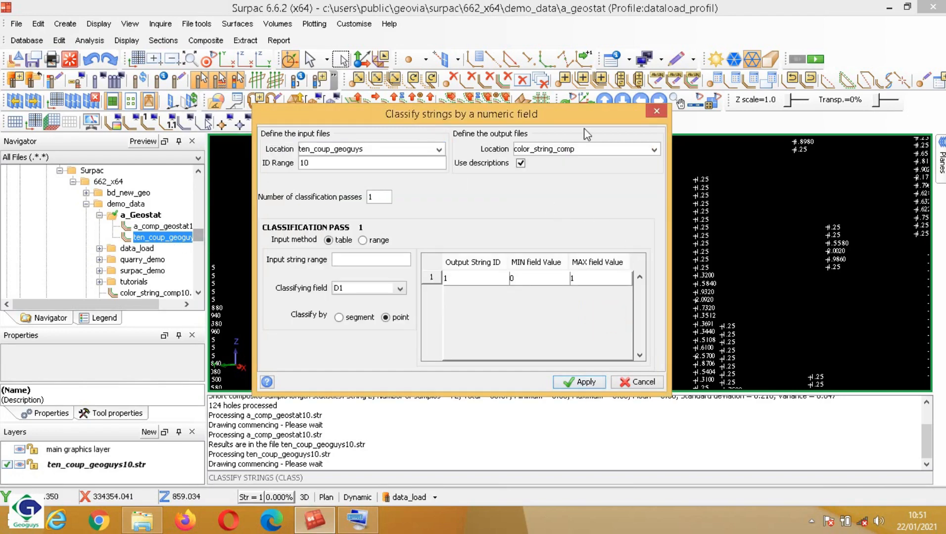
- Set the classification's output location to a_color_string_comp and choose D1 as the classifying field
click(581, 149)
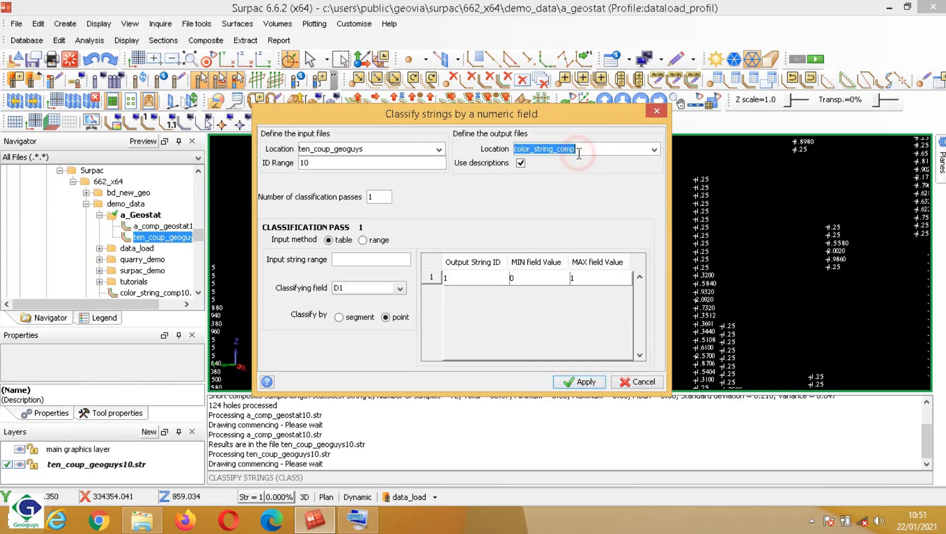
click(518, 150)
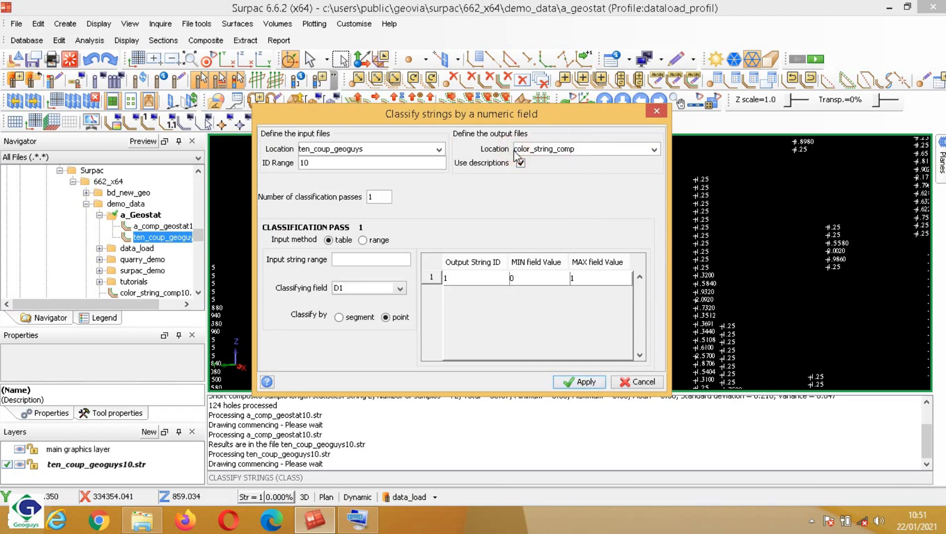
text(a_)
click(399, 288)
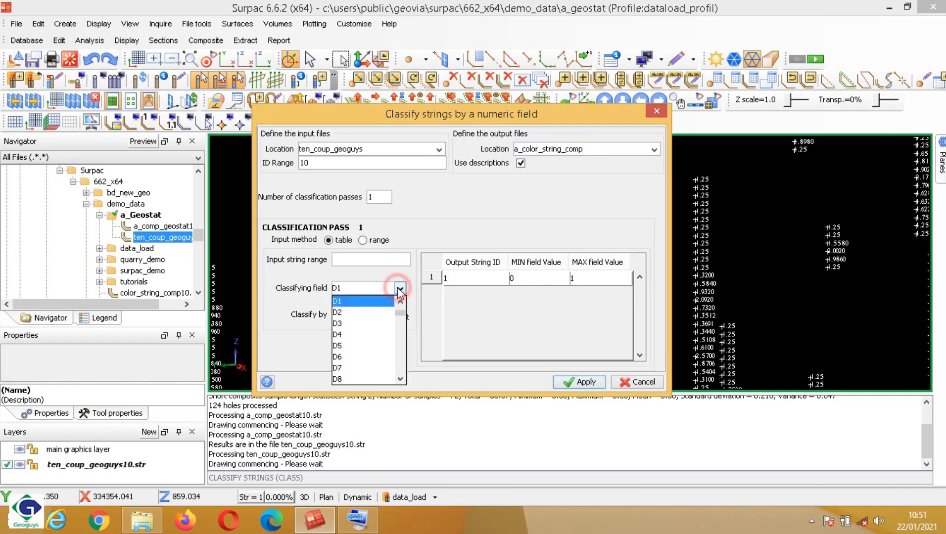
click(351, 302)
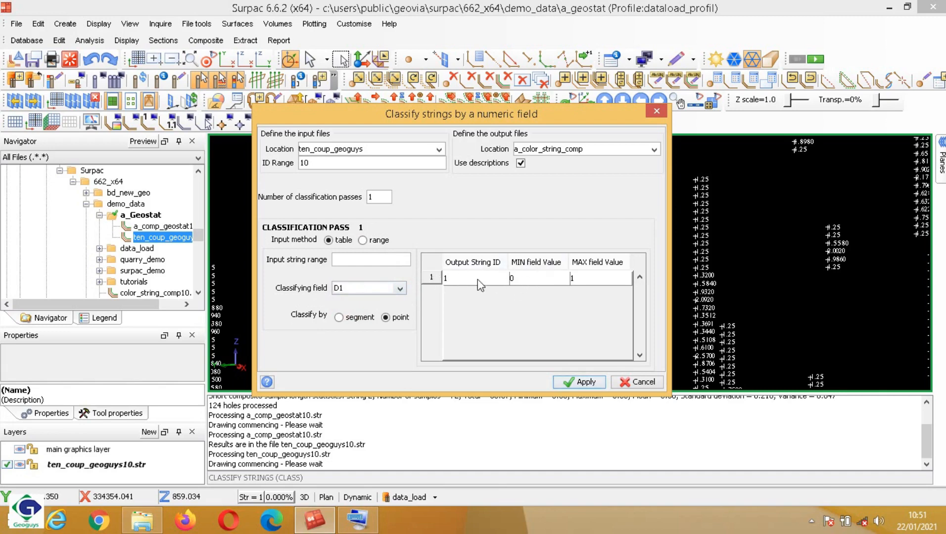
- Add a second row to the classification table and set the first row to output string 5 for values 0 to 1.25
right_click(431, 281)
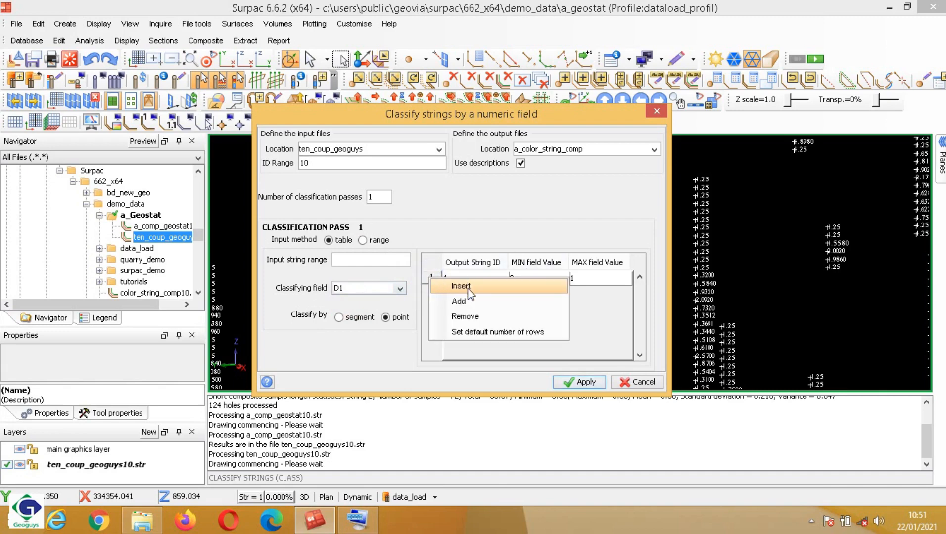
click(462, 300)
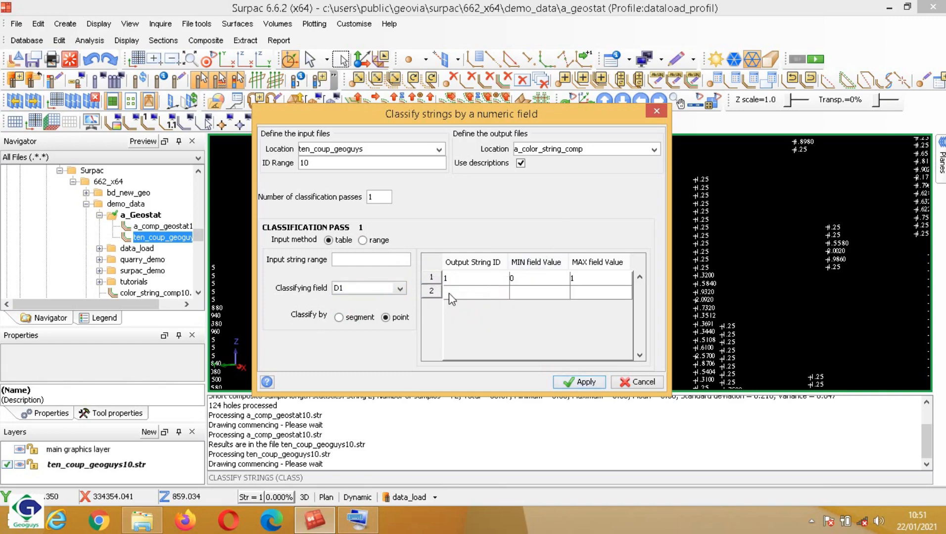
click(466, 279)
click(516, 278)
click(579, 280)
click(581, 280)
click(467, 279)
- Set the second class to output string 8 for values 1.25 to 999999 and run the classification
click(471, 292)
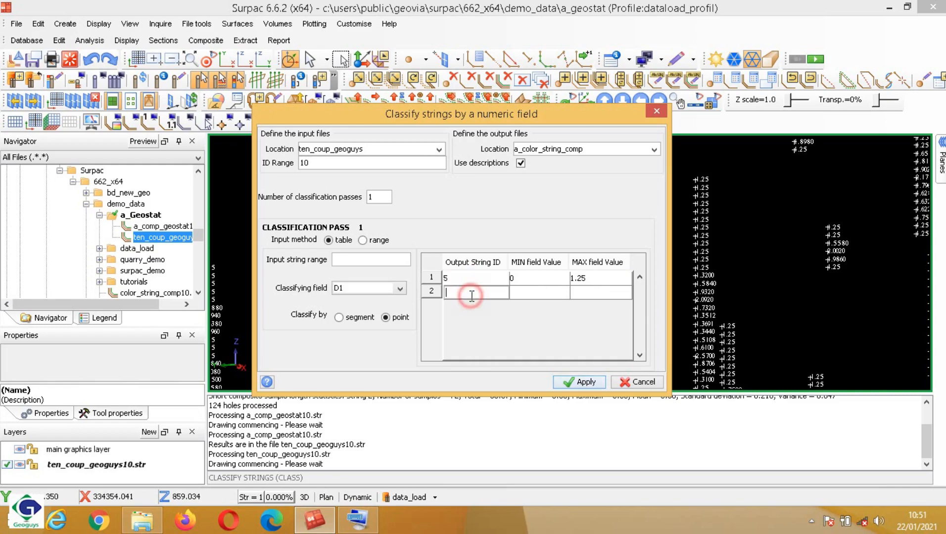
click(521, 297)
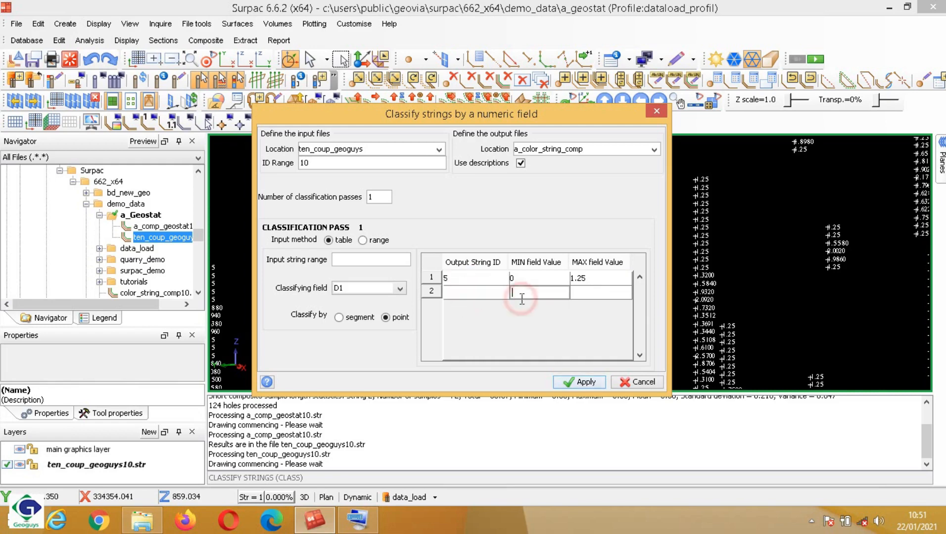
text(1.25)
click(610, 291)
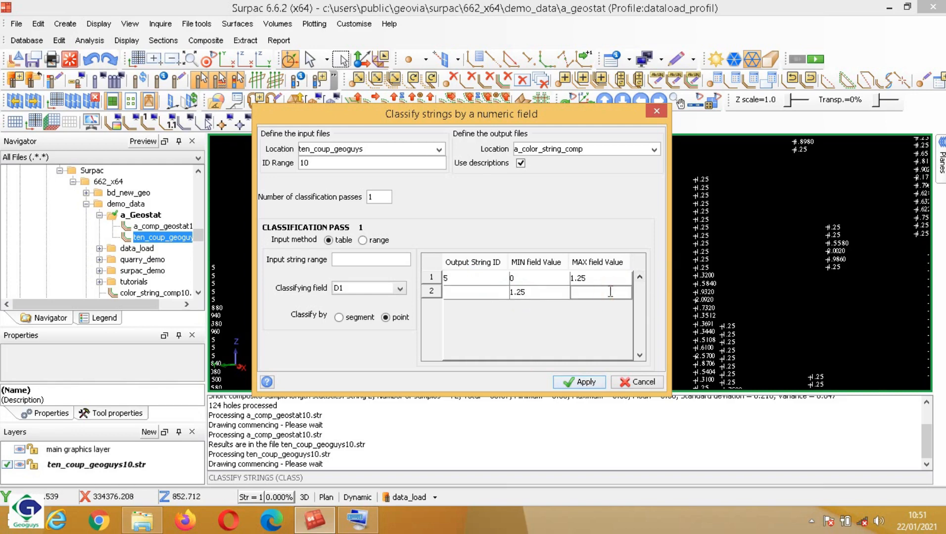
text(999999)
click(451, 292)
text(6)
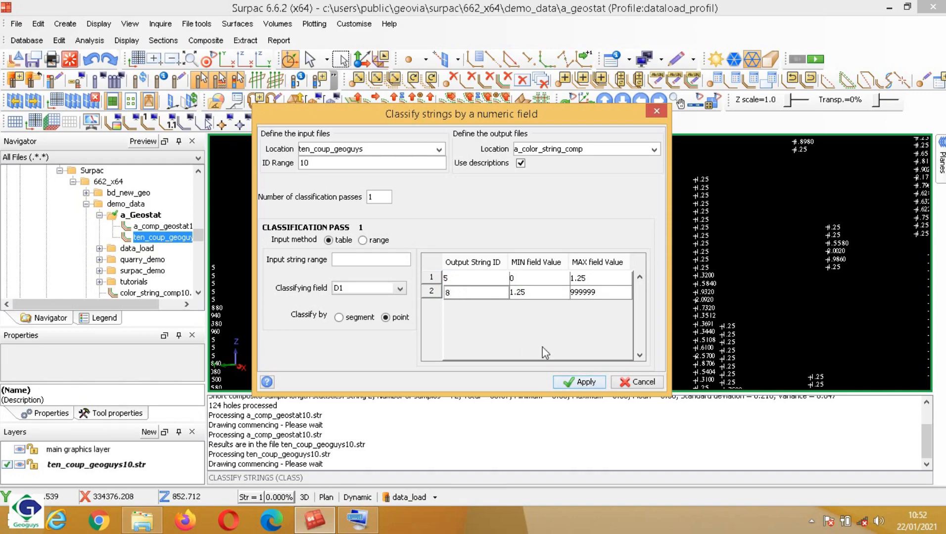
click(571, 387)
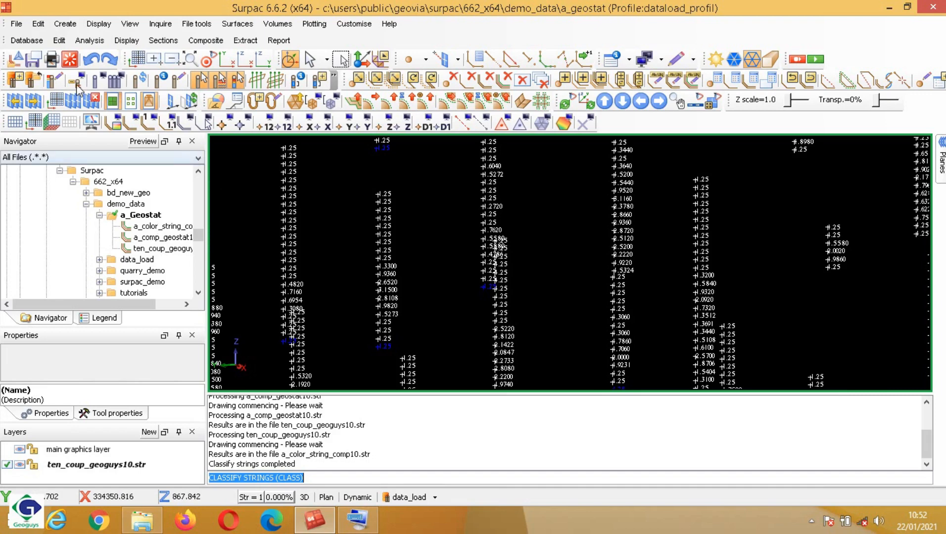
- Clear the graphics and load the classified file a_color_string_comp10.str
click(70, 58)
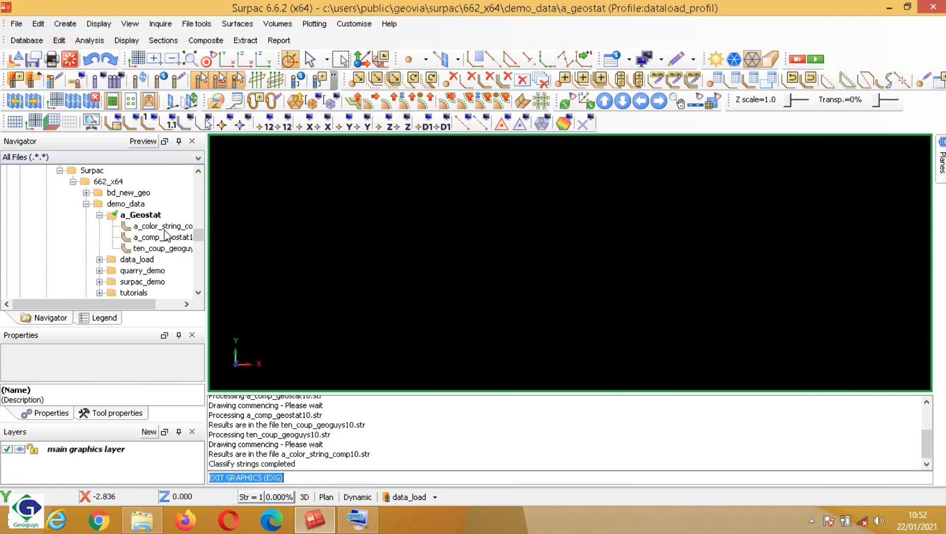
click(163, 226)
drag(162, 226, 338, 179)
- Draw markers at all points of the a_color_string_comp10.str layer, using d1 as the description field
middle_drag(573, 320, 527, 301)
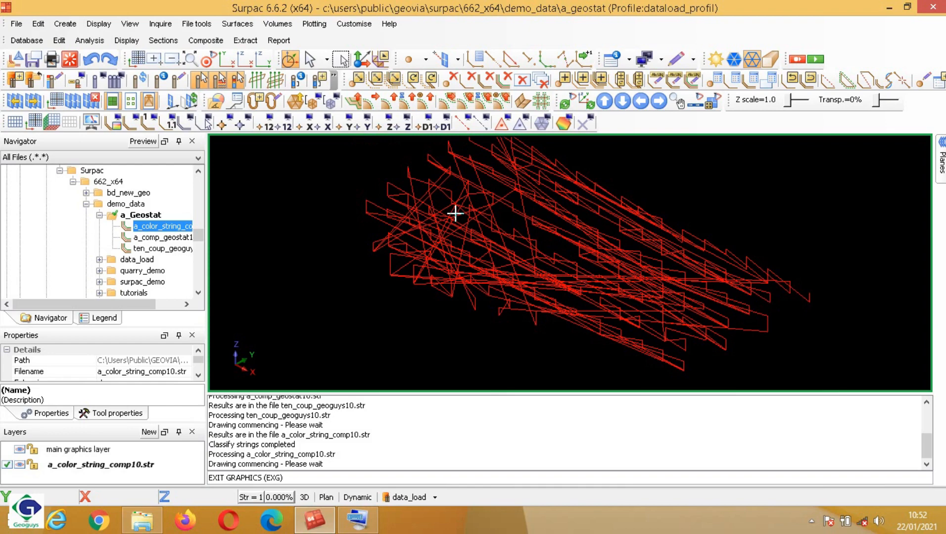
click(224, 125)
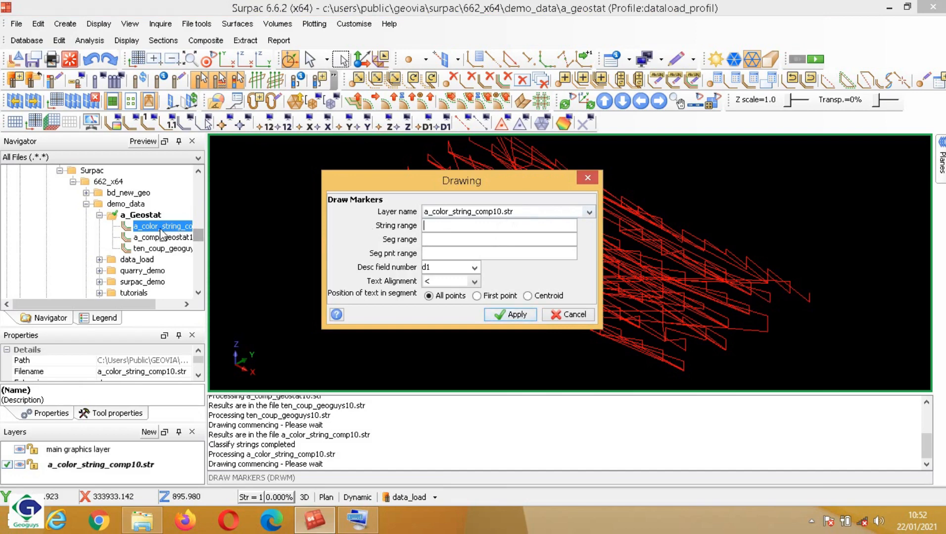
click(517, 316)
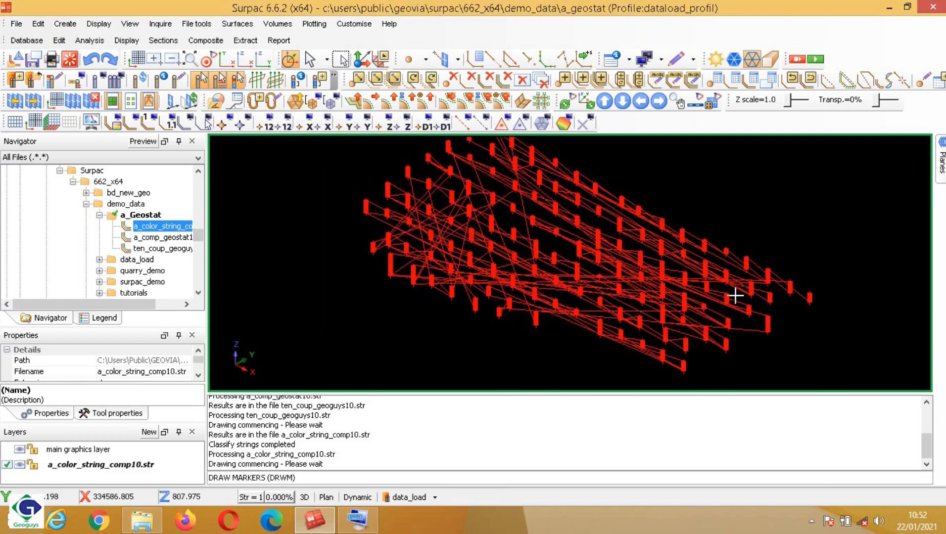
- Draw the d1 description values as text at all points of the a_color_string_comp10.str layer, with the text alignment set to <
mouse_move(705, 250)
middle_down()
mouse_move(699, 241)
mouse_move(722, 303)
middle_up()
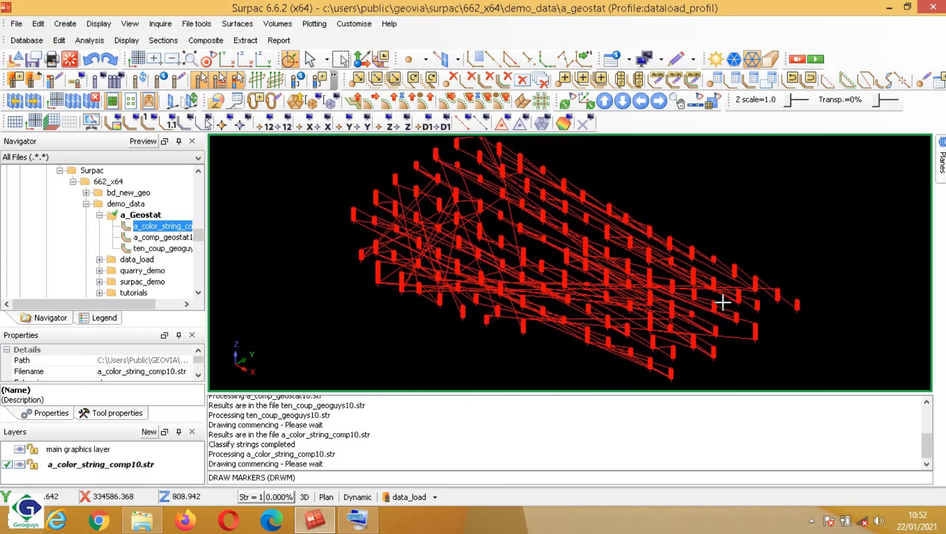
click(425, 126)
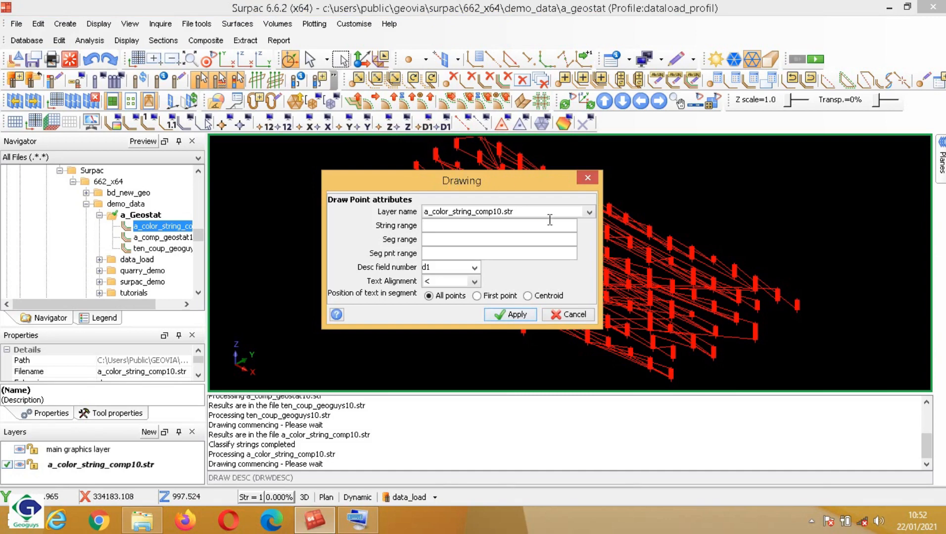
click(590, 176)
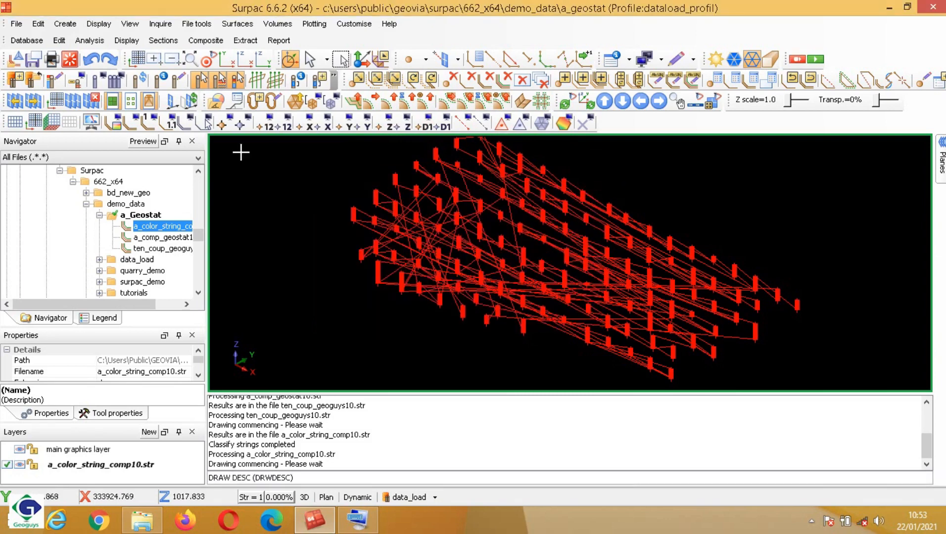
click(422, 128)
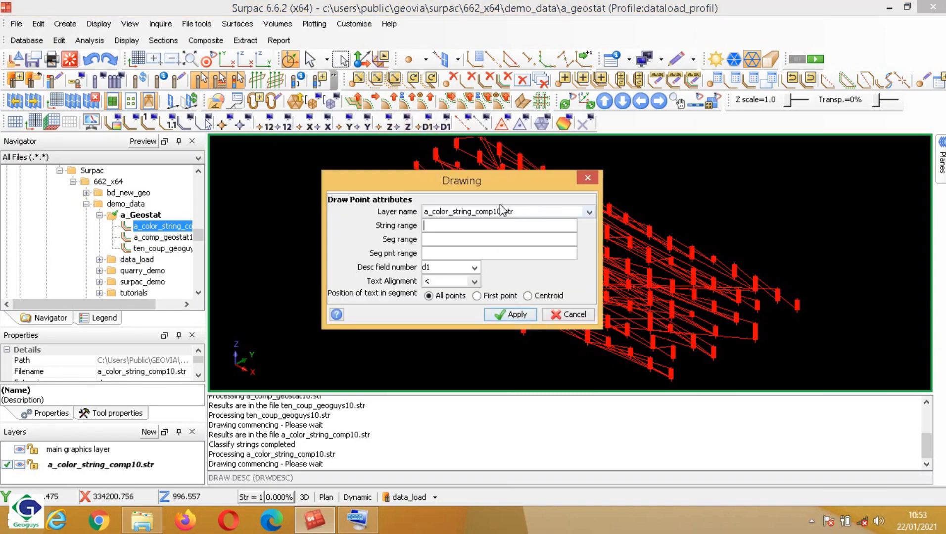
click(515, 315)
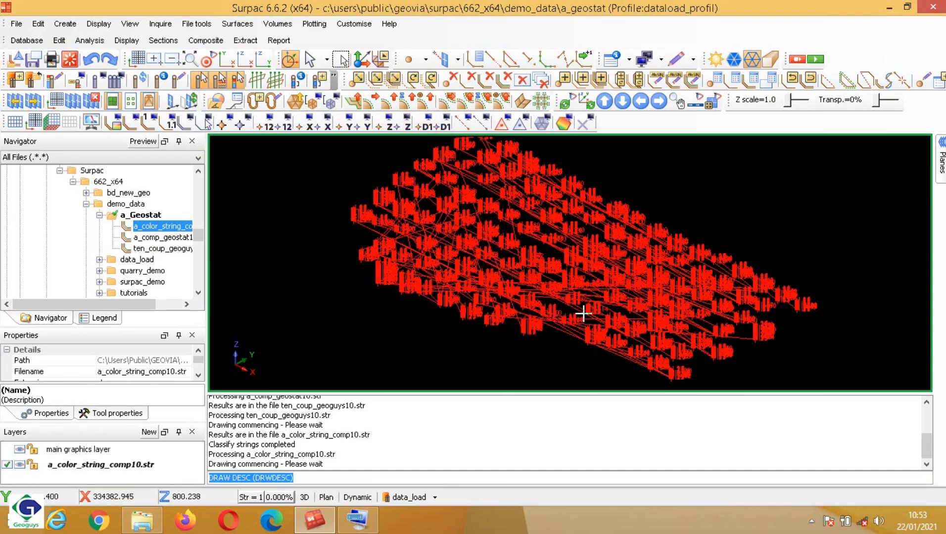
scroll(576, 295, up, 5)
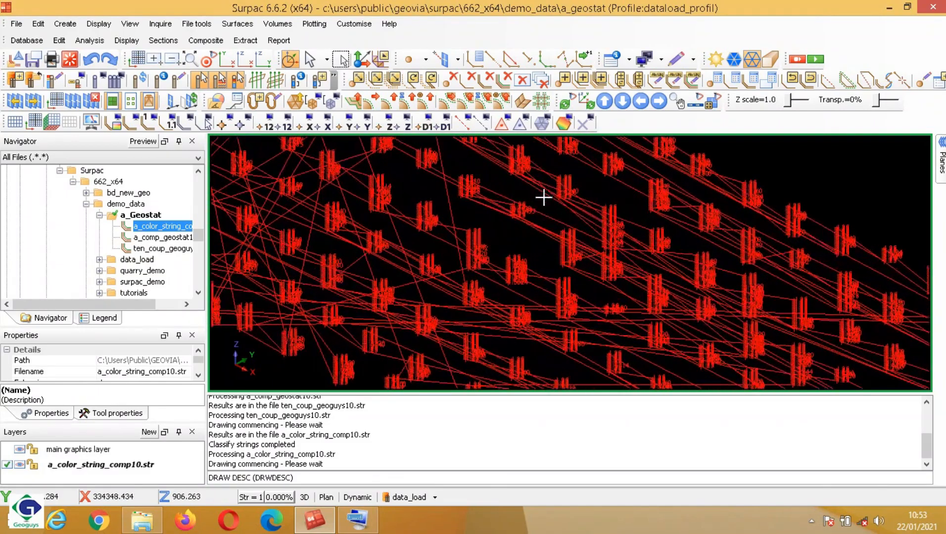
scroll(570, 213, up, 4)
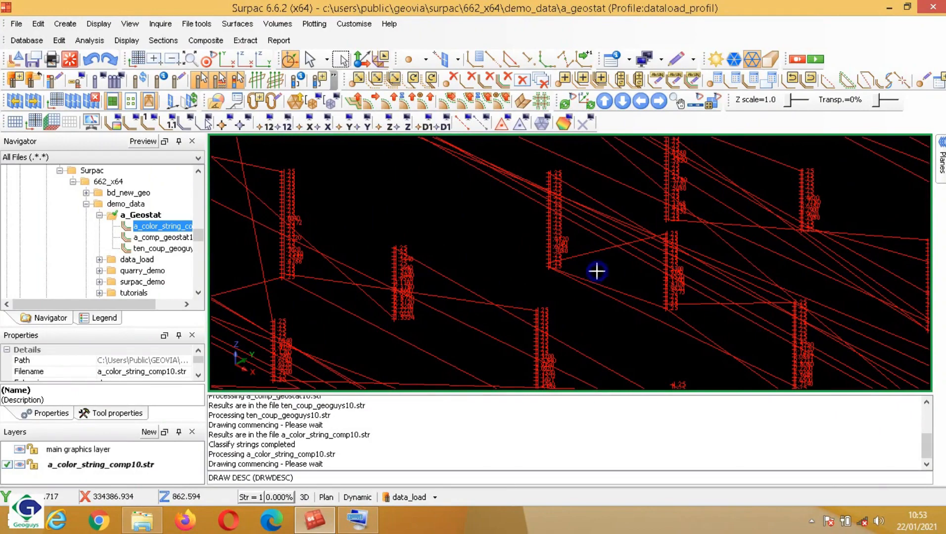
scroll(596, 263, up, 3)
scroll(587, 203, down, 4)
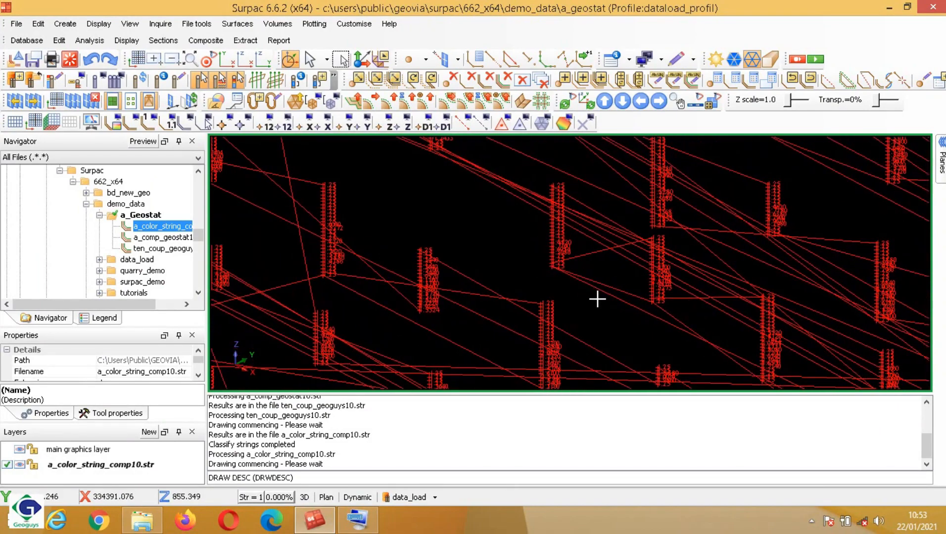